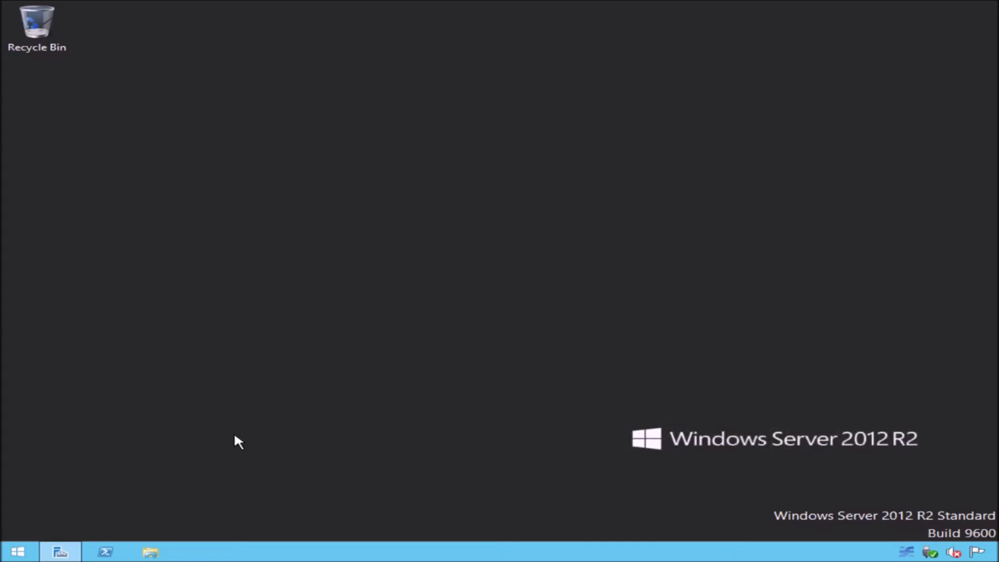
- Browse to the sources folder on the DVD RW Drive (D:) in File Explorer
{"action": "left_click", "coordinate": [151, 552]}
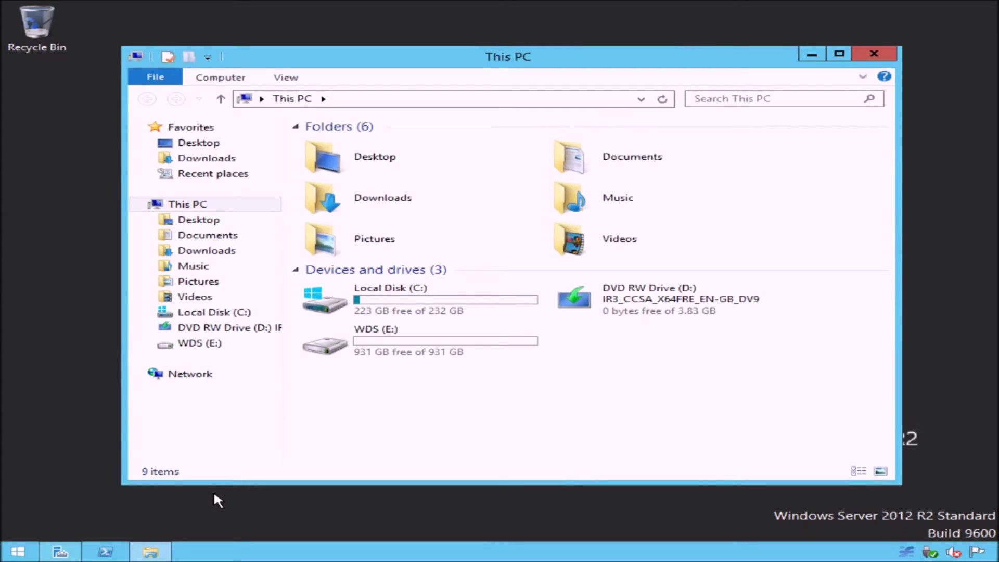
{"action": "left_click", "coordinate": [733, 318]}
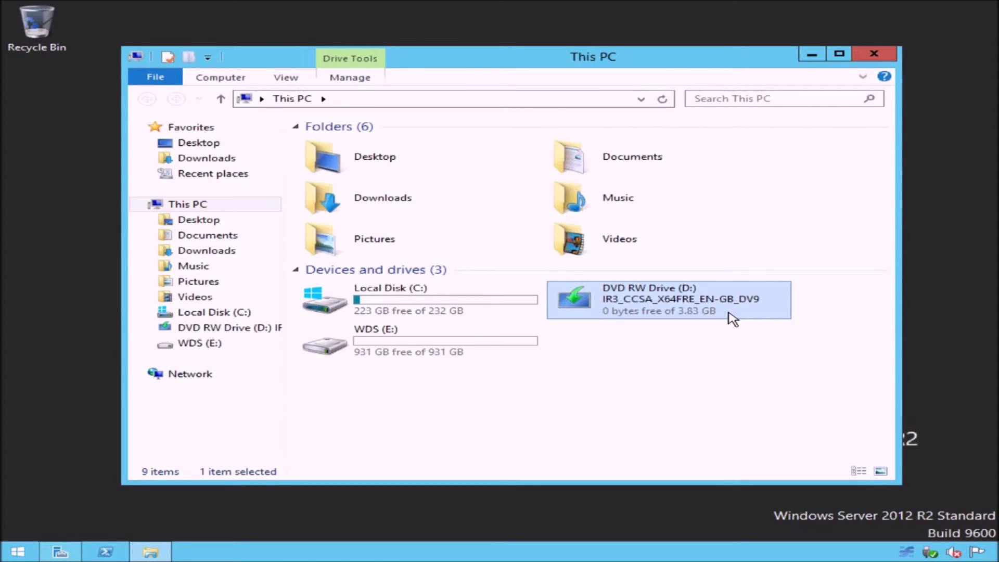
{"action": "right_click", "coordinate": [733, 319]}
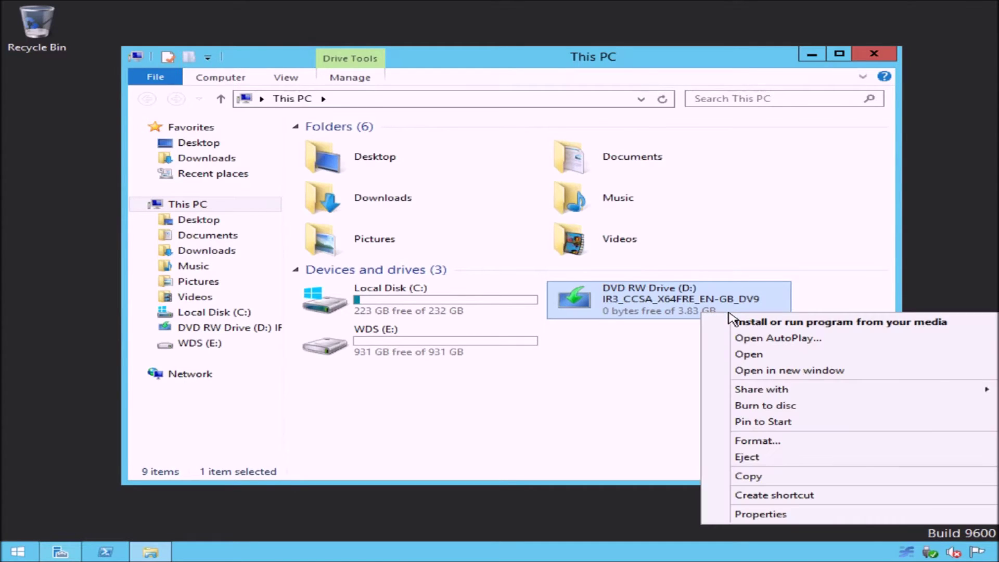
{"action": "left_click", "coordinate": [729, 353]}
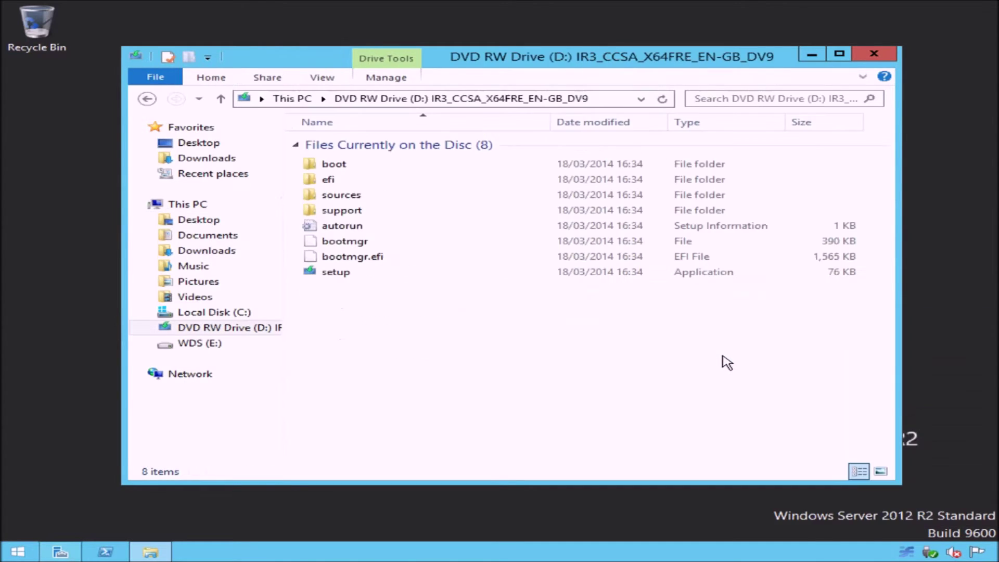
{"action": "double_click", "coordinate": [447, 198]}
- Locate the boot.wim and install.wim files in the sources folder
{"action": "scroll", "coordinate": [450, 206], "scroll_direction": "down", "scroll_amount": 10}
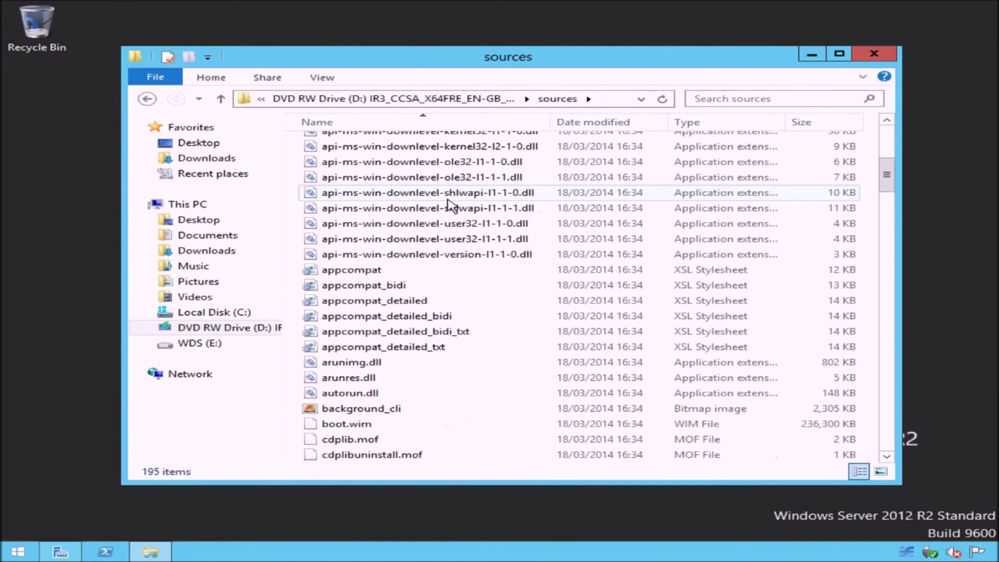
{"action": "scroll", "coordinate": [449, 201], "scroll_direction": "down", "scroll_amount": 2}
{"action": "left_click", "coordinate": [448, 197]}
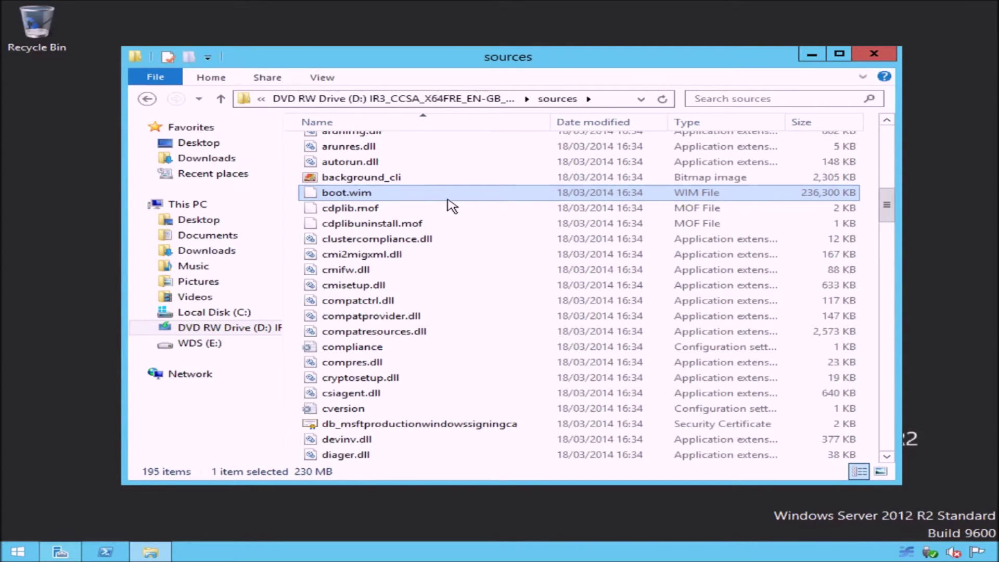
{"action": "scroll", "coordinate": [452, 206], "scroll_direction": "down", "scroll_amount": 12}
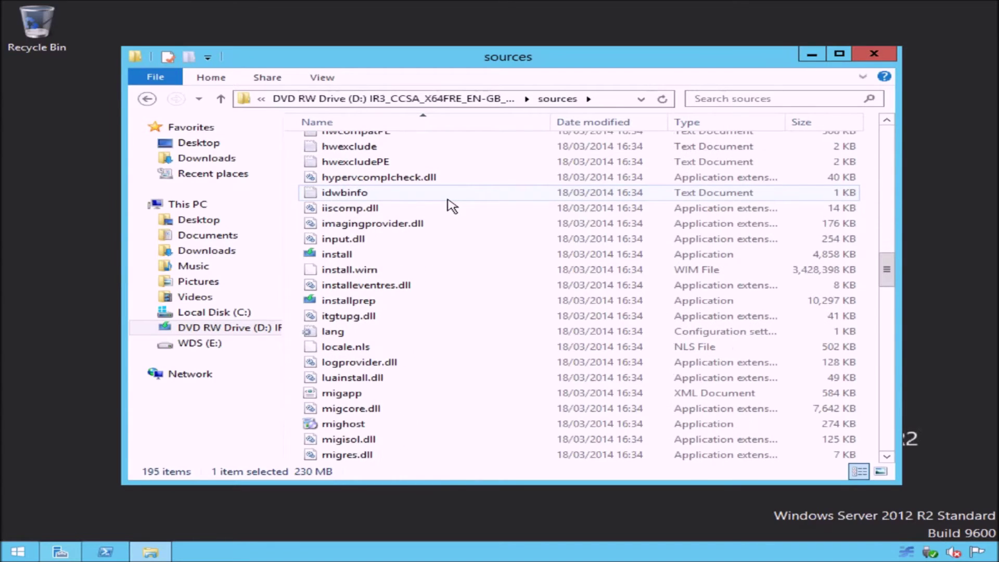
{"action": "left_click", "coordinate": [445, 271]}
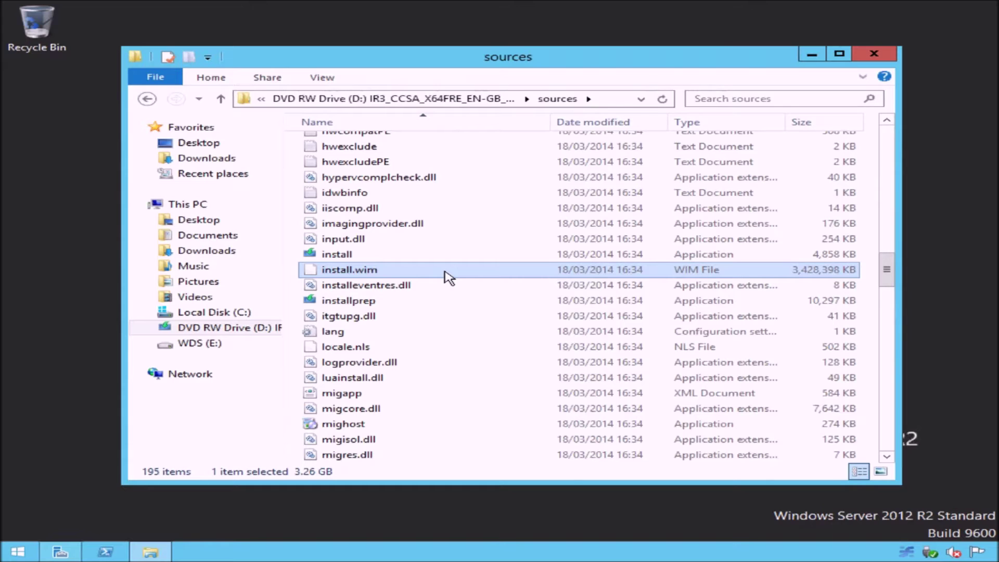
- Examine the Boot and Images folders inside RemoteInstall on the WDS (E:) drive and close the file window
{"action": "double_click", "coordinate": [222, 99]}
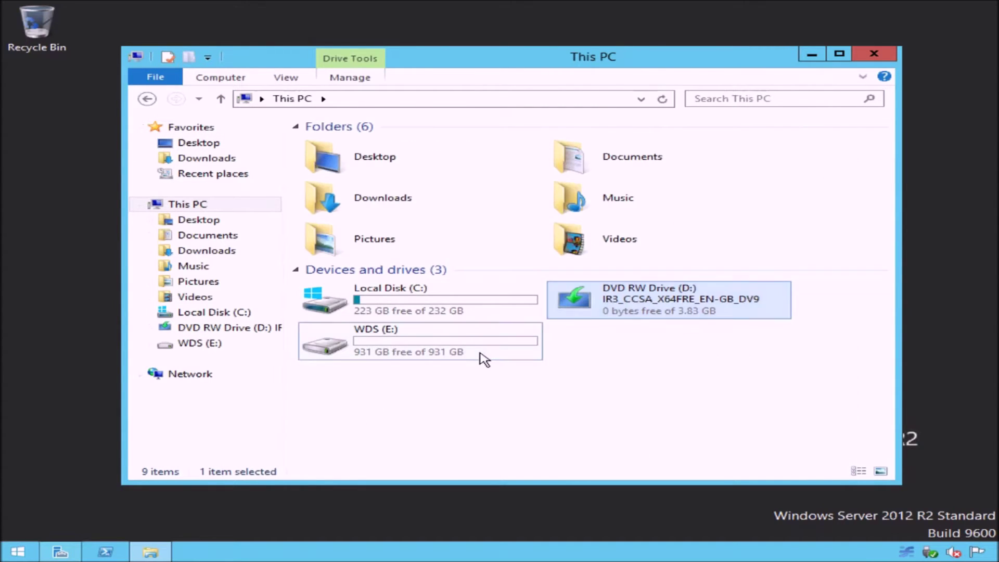
{"action": "double_click", "coordinate": [484, 359]}
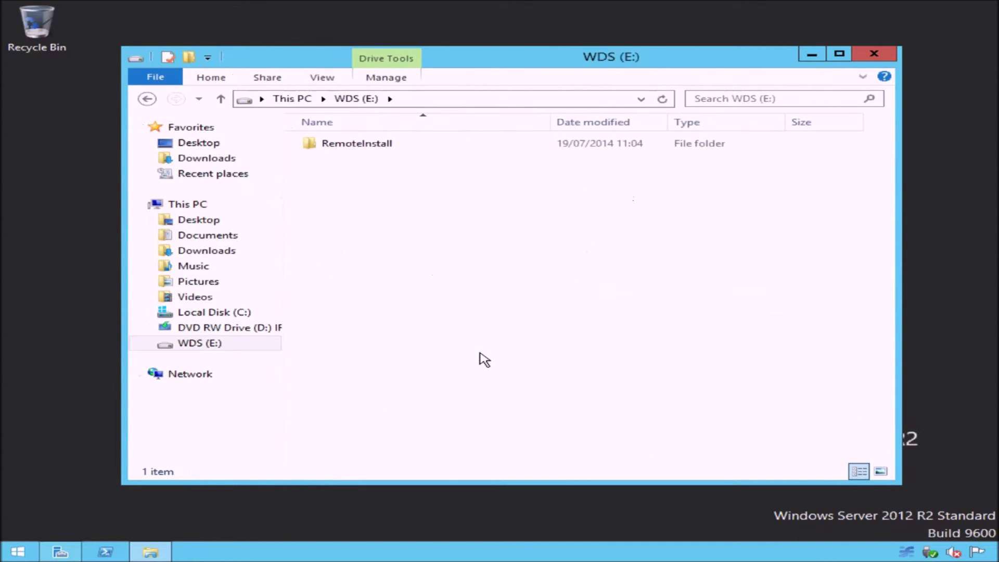
{"action": "left_click", "coordinate": [426, 151]}
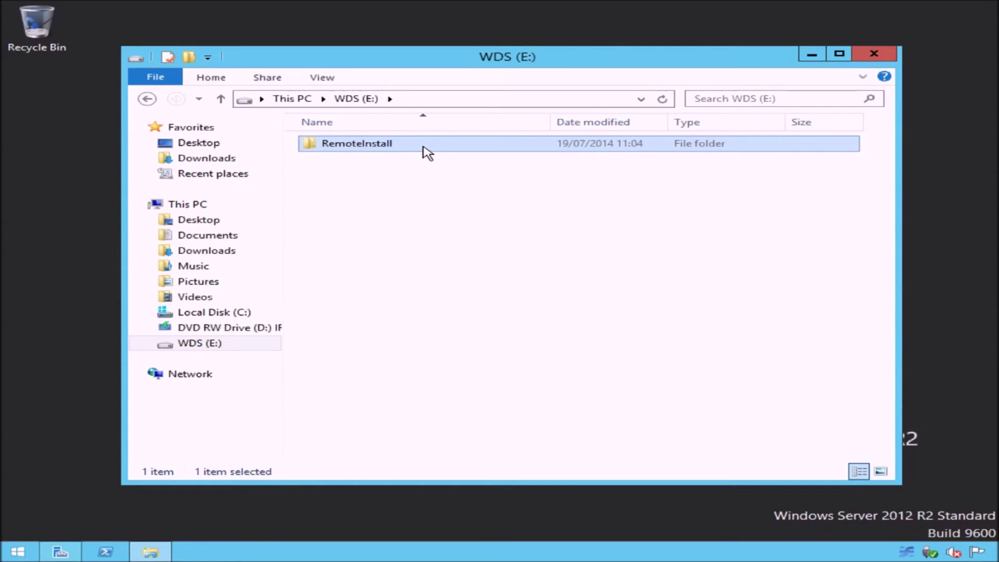
{"action": "double_click", "coordinate": [428, 153]}
{"action": "left_click", "coordinate": [423, 147]}
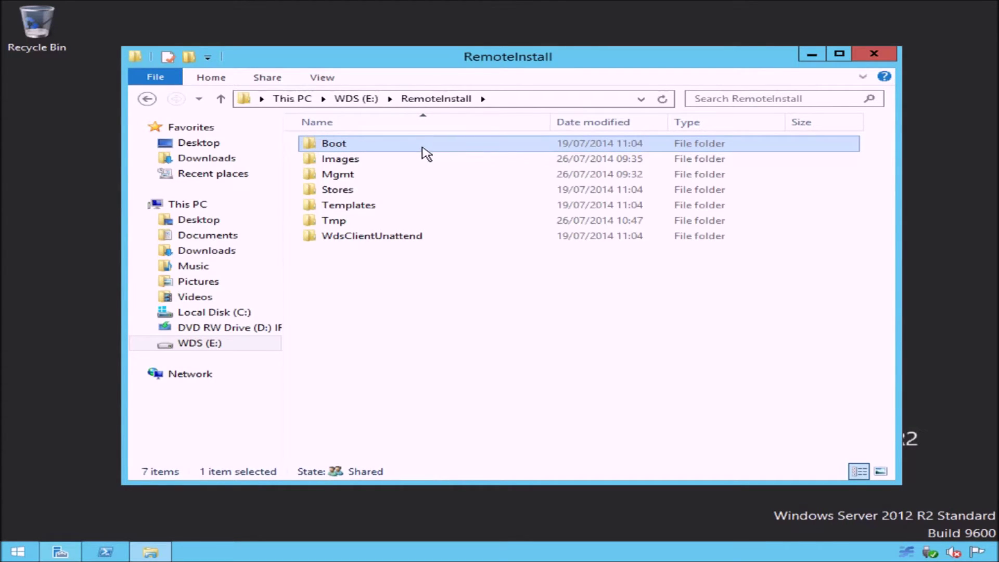
{"action": "left_click", "coordinate": [418, 160]}
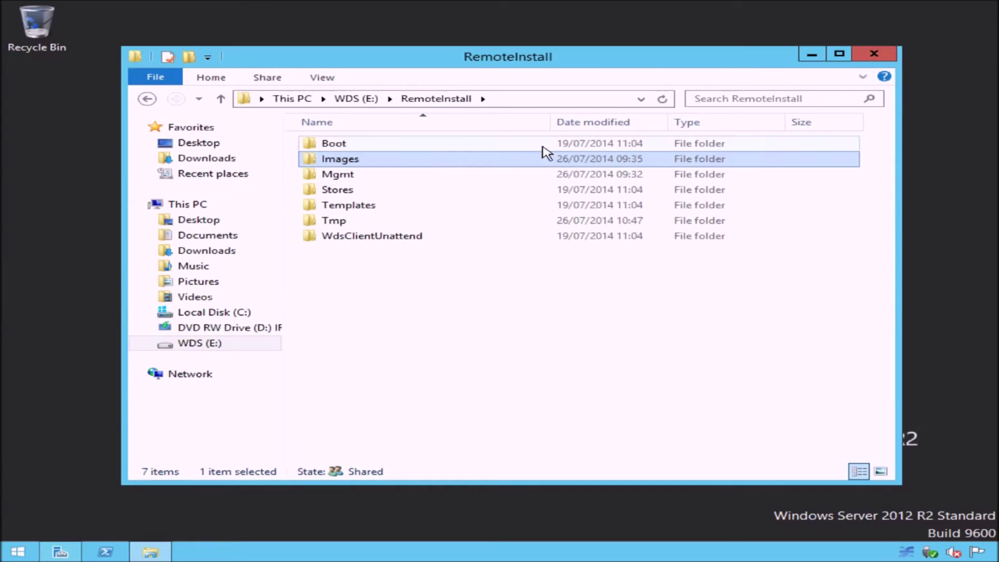
{"action": "left_click", "coordinate": [874, 54]}
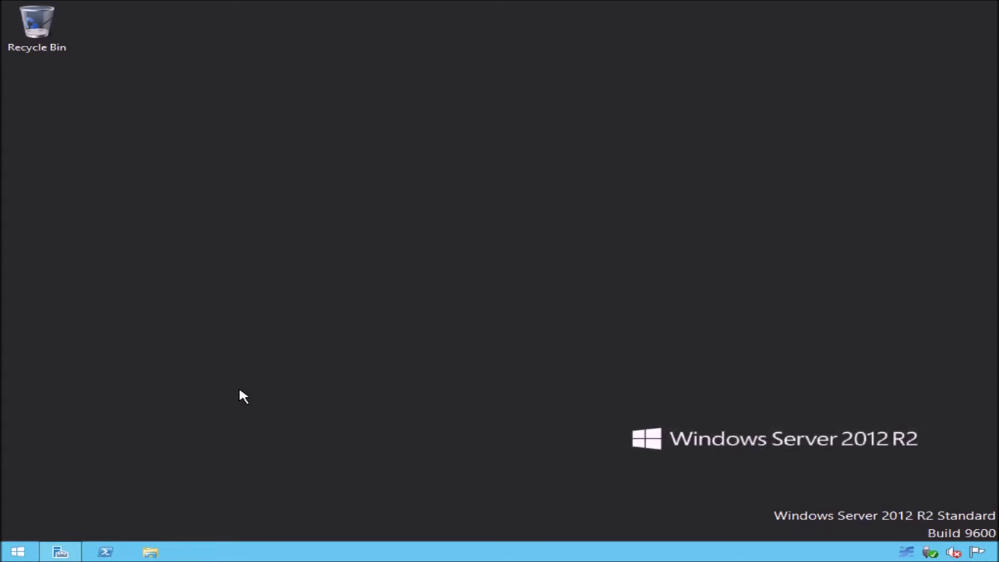
- Open the Windows Deployment Services console from Server Manager and display the Install Images of the WDS1 server
{"action": "left_click", "coordinate": [61, 552]}
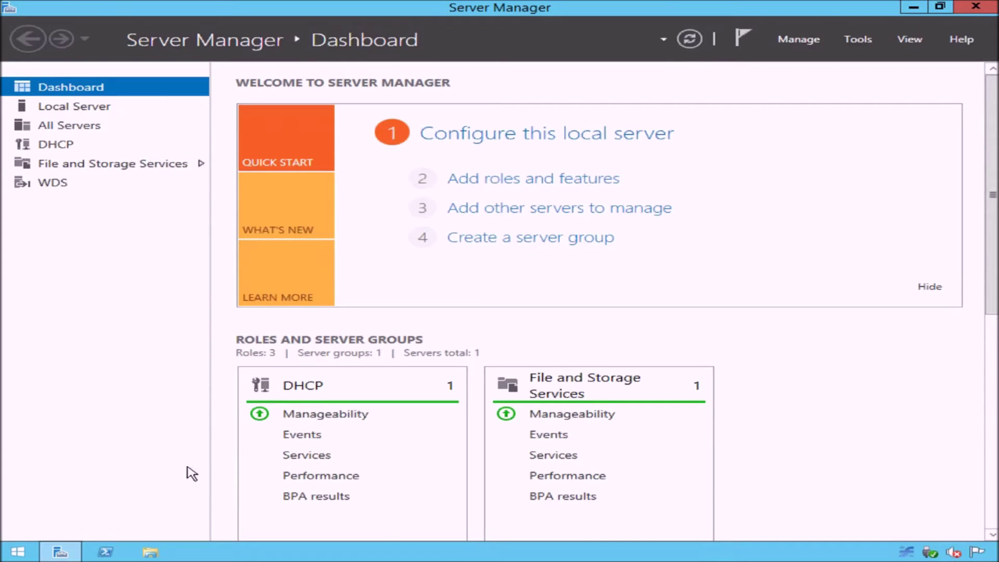
{"action": "left_click", "coordinate": [853, 41]}
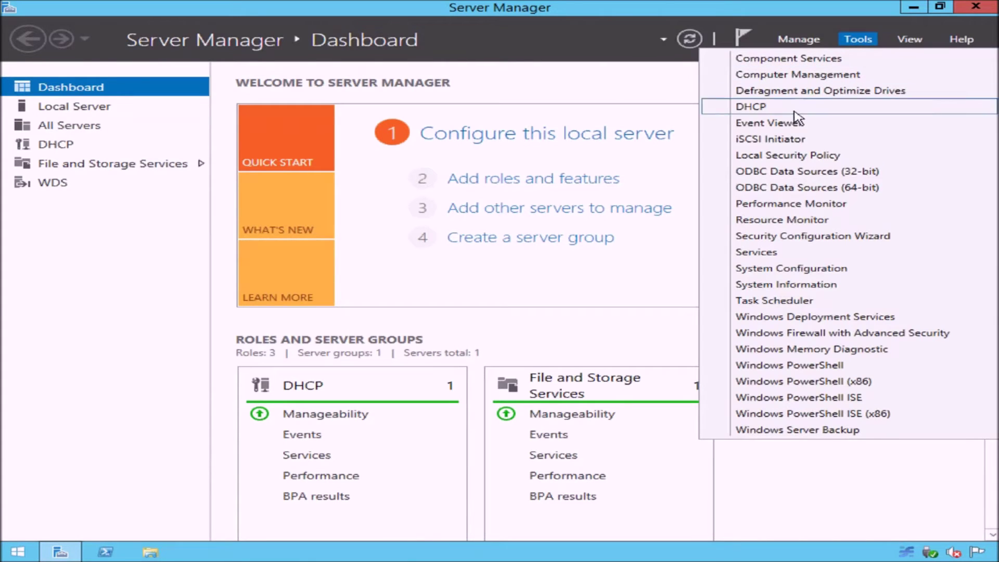
{"action": "left_click", "coordinate": [720, 319]}
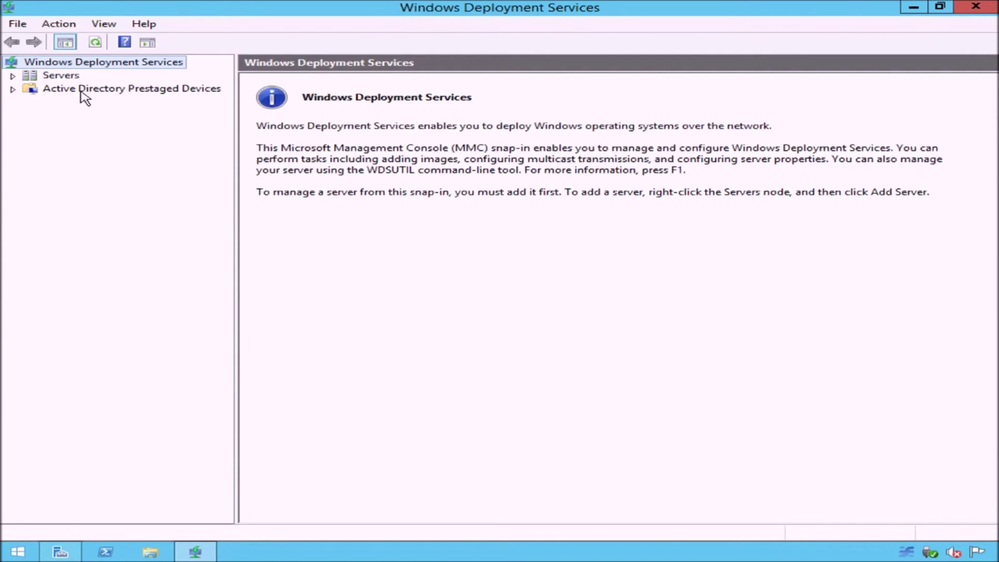
{"action": "left_click", "coordinate": [12, 76]}
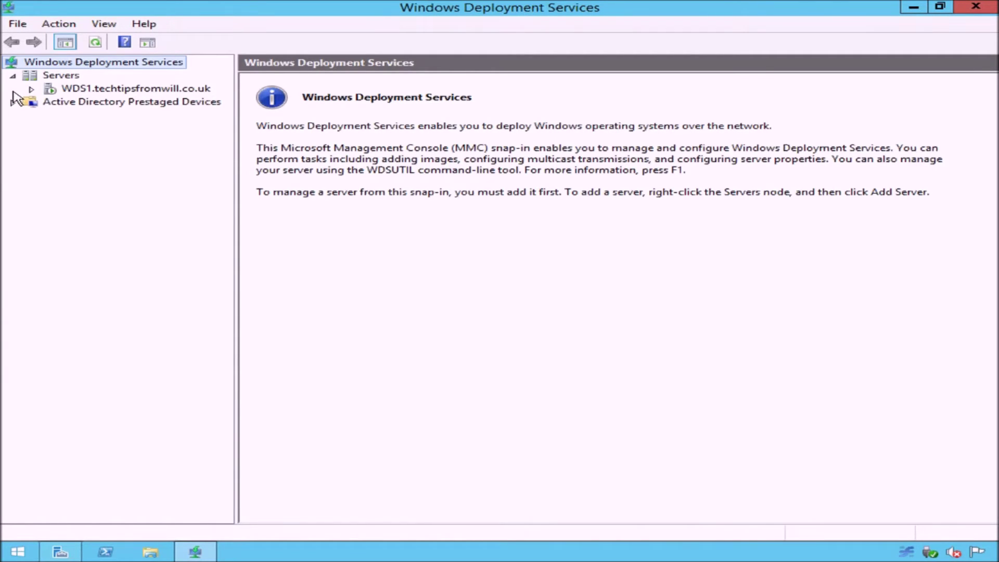
{"action": "left_click", "coordinate": [31, 89]}
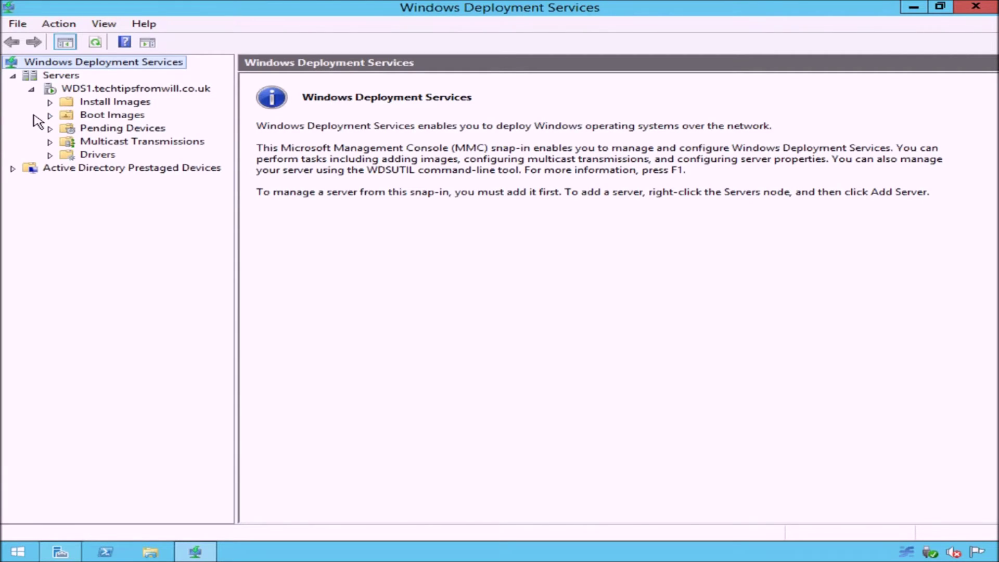
{"action": "left_click", "coordinate": [132, 105]}
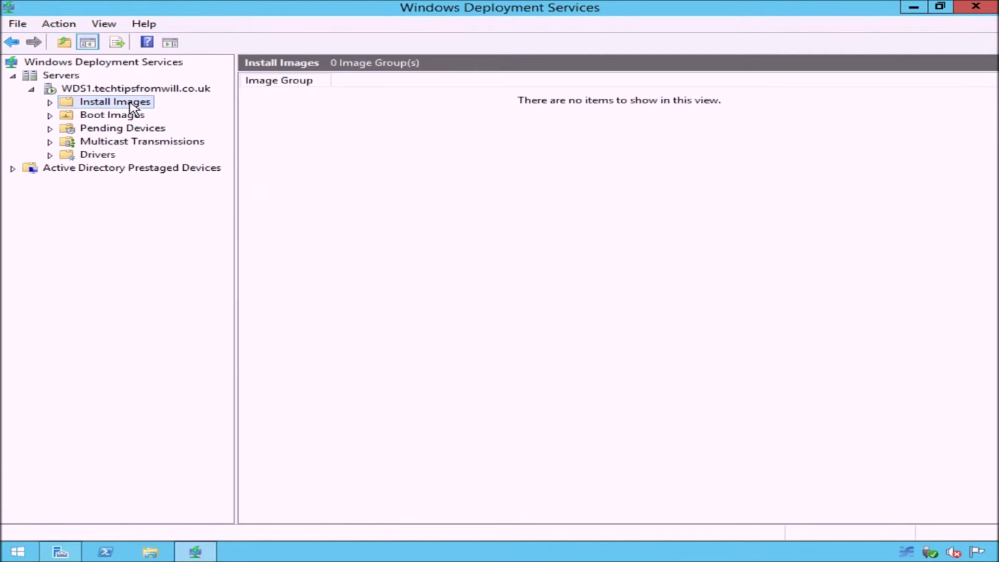
- Start adding a boot image to the WDS1 server using the image file D:\Sources\Boot.wim
{"action": "left_click", "coordinate": [144, 116]}
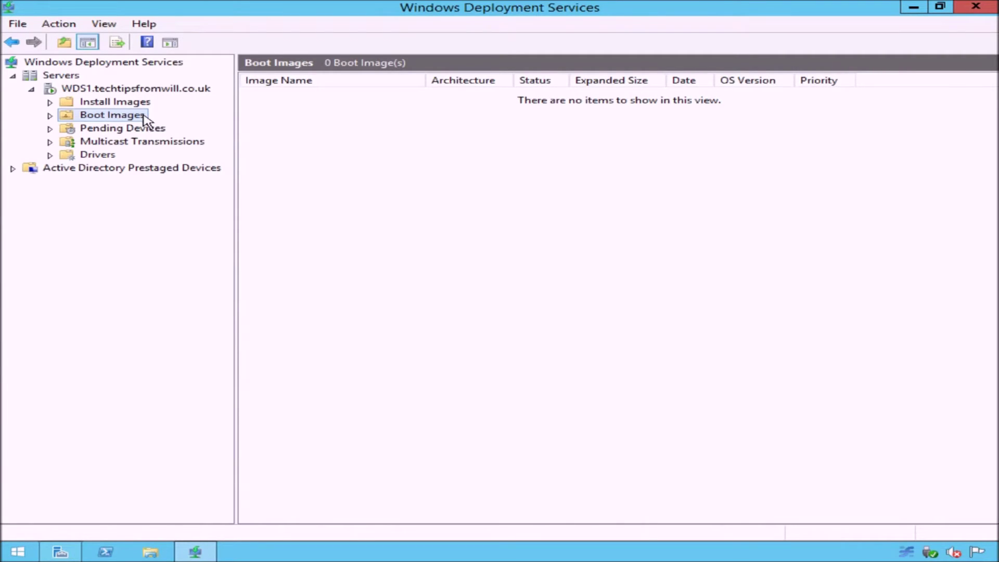
{"action": "right_click", "coordinate": [143, 118]}
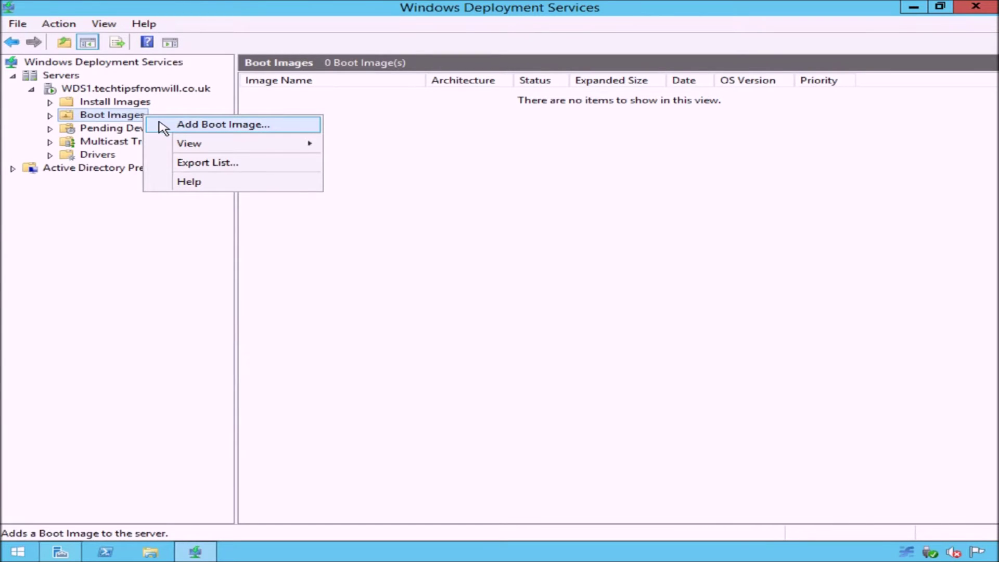
{"action": "left_click", "coordinate": [163, 127]}
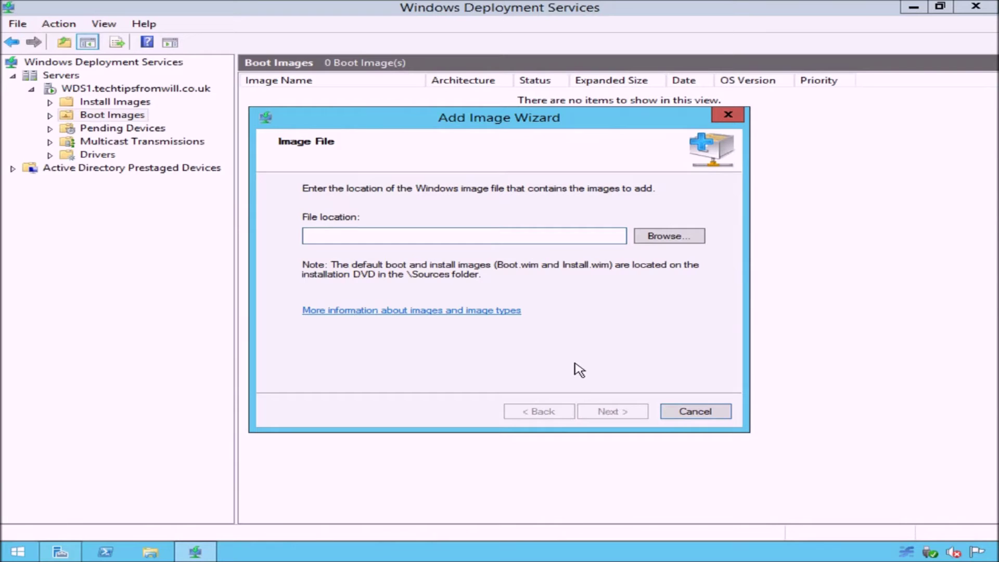
{"action": "type", "text": "D"}
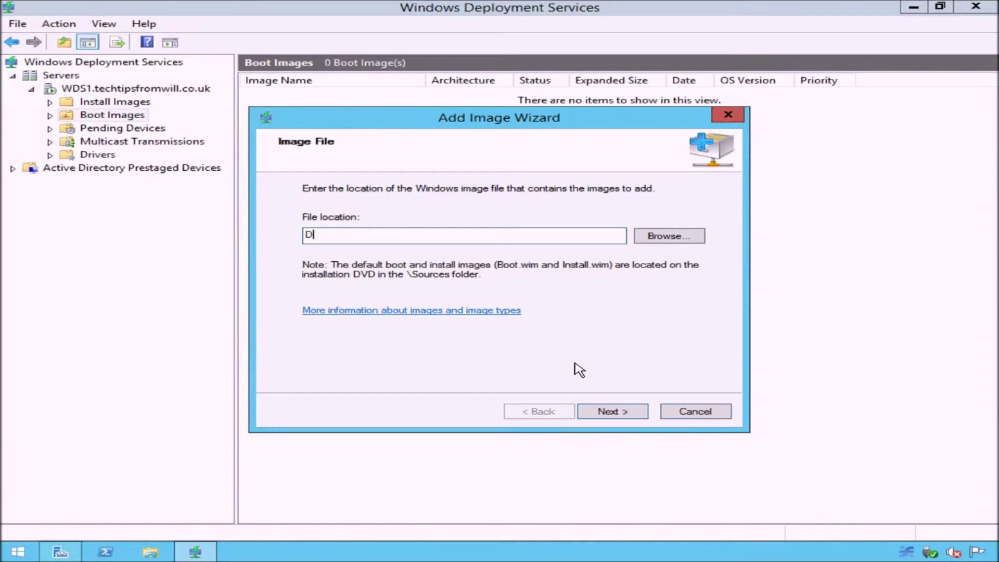
{"action": "type", "text": ":\\Sources"}
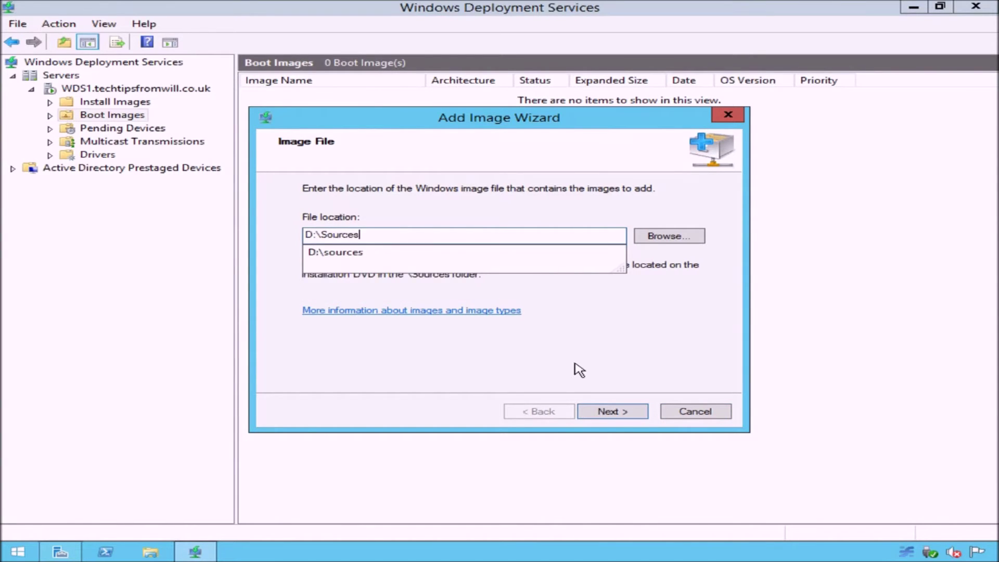
{"action": "type", "text": "\\Boot.wim"}
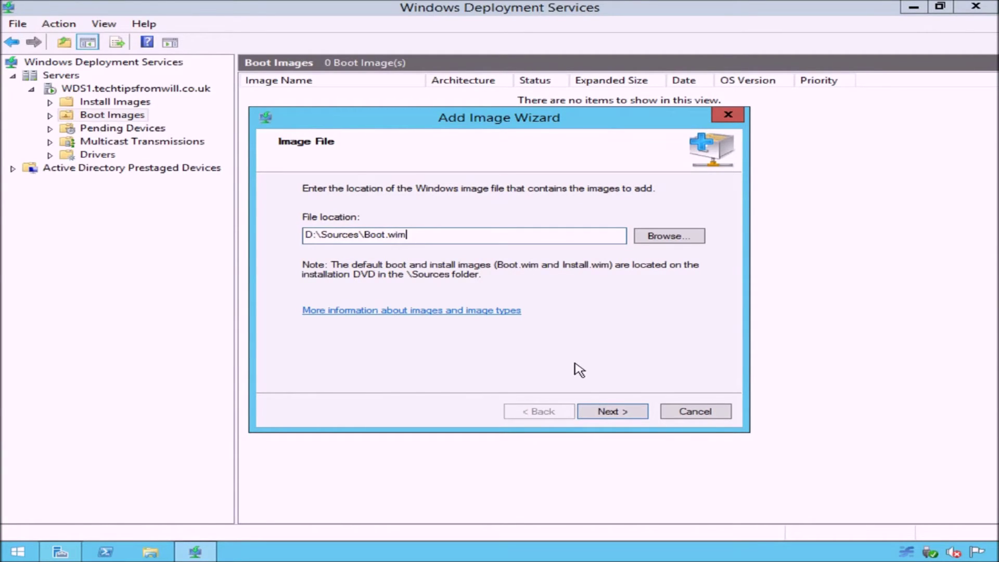
{"action": "left_click", "coordinate": [634, 412]}
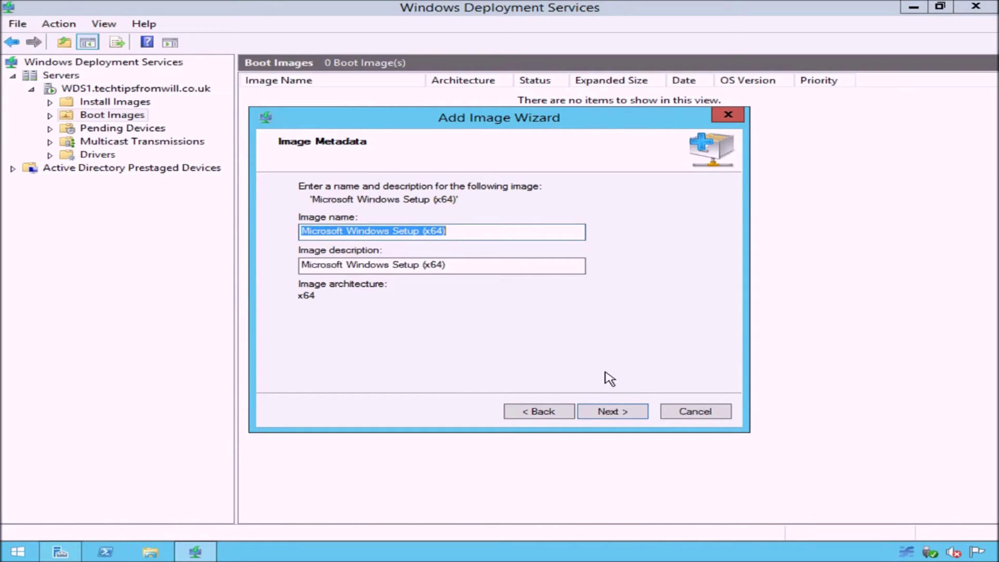
- Name the boot image "Windows 8.1 Pro Setup (x64)" and finish adding it to the server
{"action": "type", "text": "Windows 8.1 Pro Setup (x64)"}
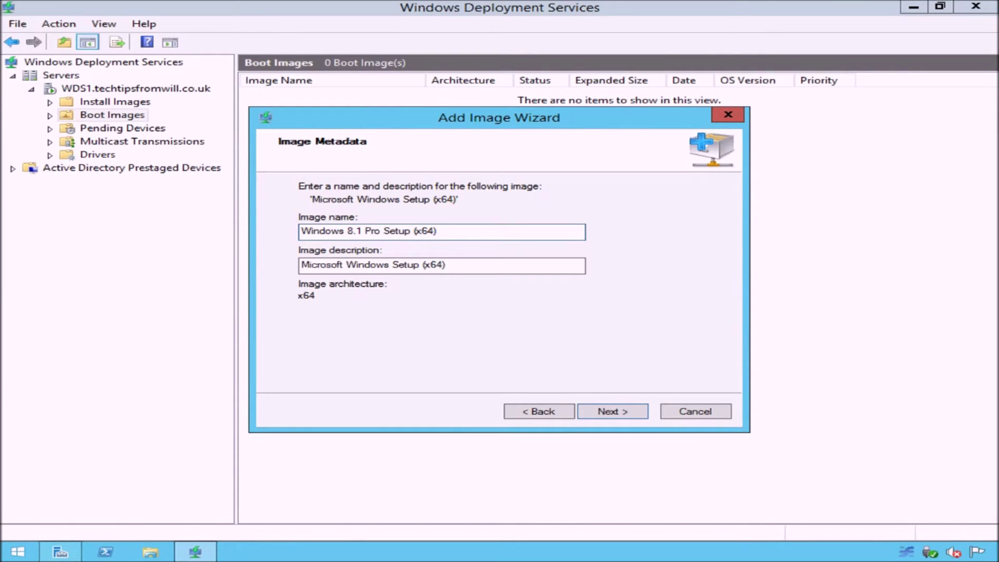
{"action": "left_click", "coordinate": [636, 414]}
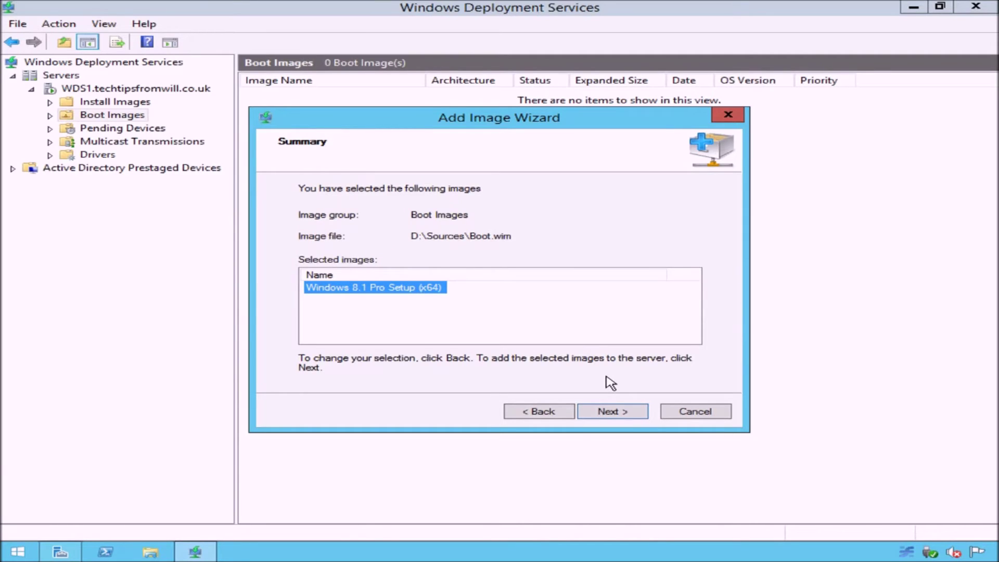
{"action": "left_click", "coordinate": [621, 411]}
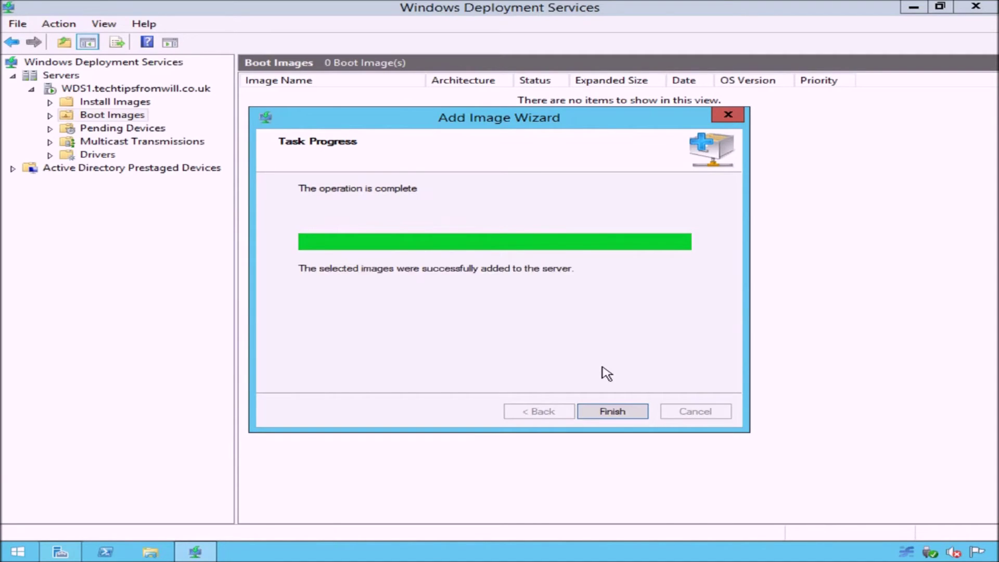
{"action": "left_click", "coordinate": [629, 413]}
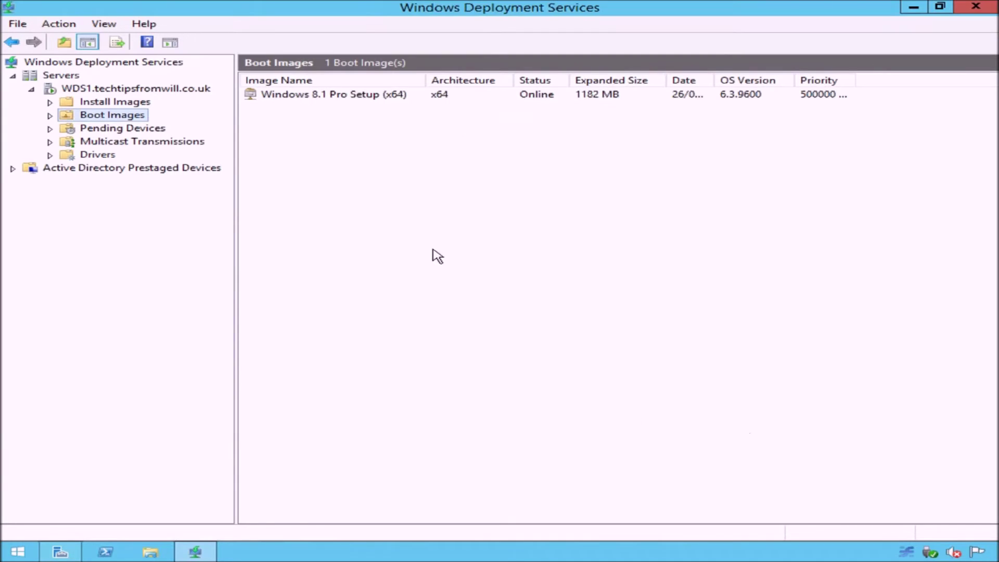
- Delete the Windows 8.1 Pro Setup (x64) boot image and close the Windows Deployment Services console
{"action": "left_click", "coordinate": [280, 98]}
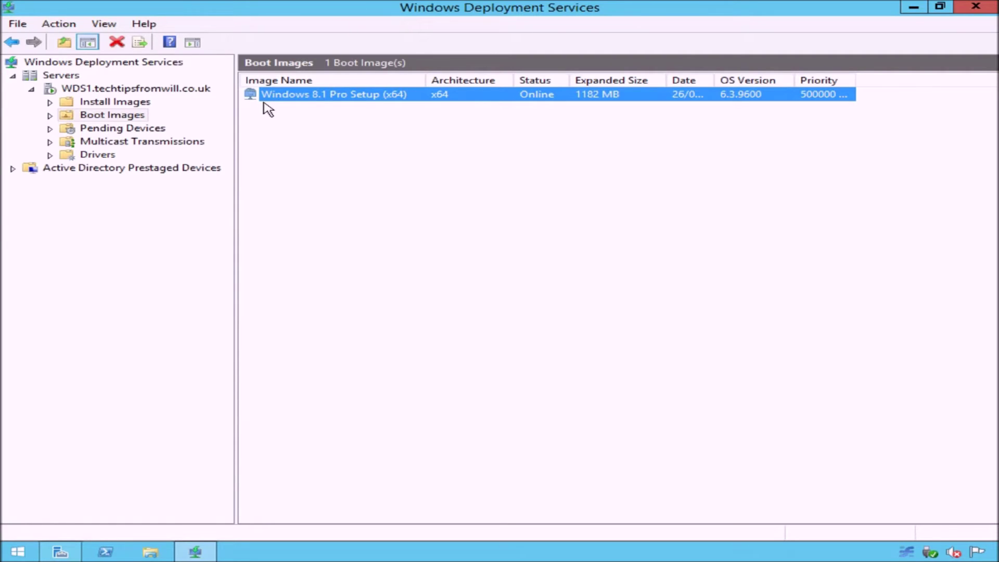
{"action": "right_click", "coordinate": [299, 98]}
{"action": "left_click", "coordinate": [320, 223]}
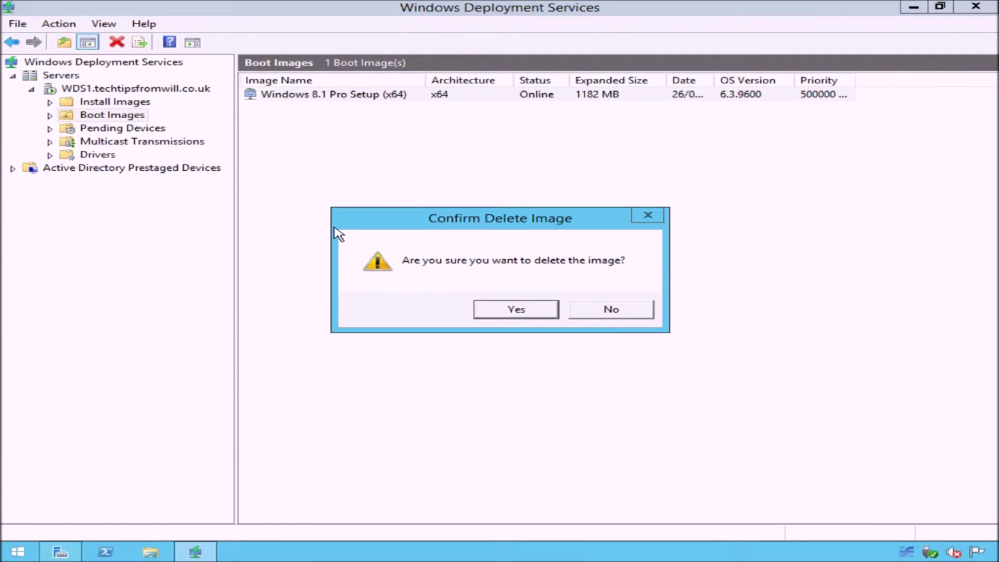
{"action": "left_click", "coordinate": [501, 312]}
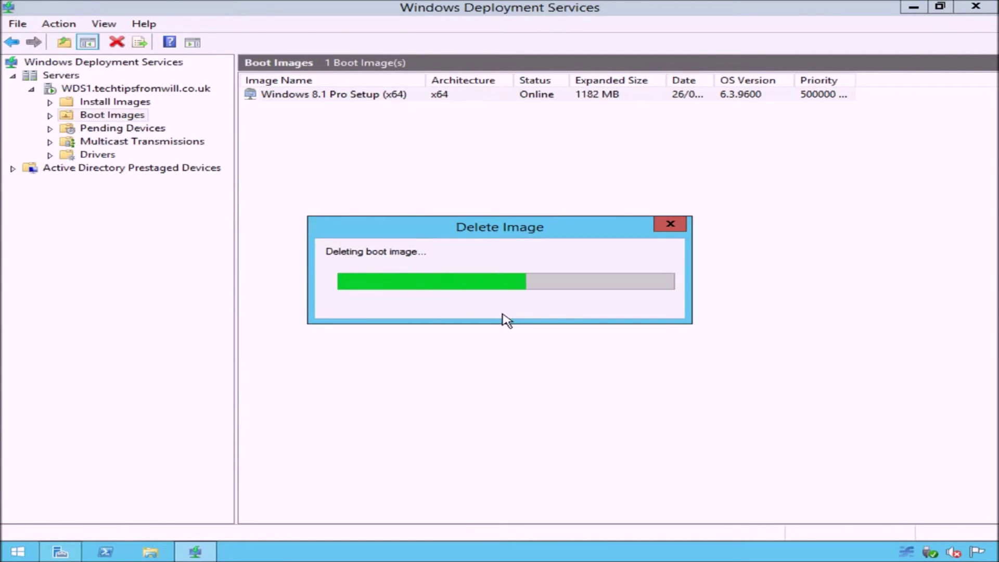
{"action": "left_click", "coordinate": [988, 10]}
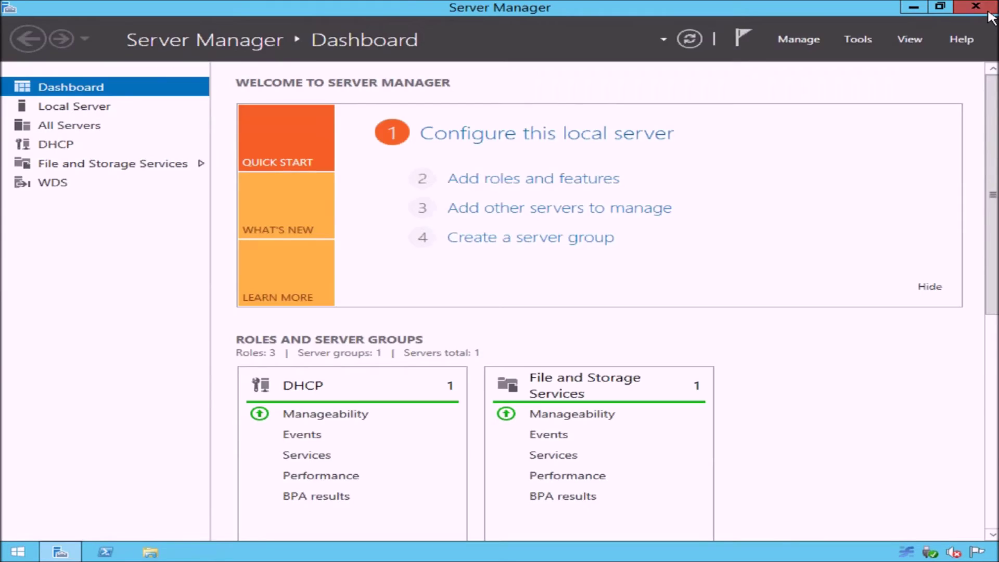
- Close Server Manager and use Windows PowerShell to import D:\Sources\Boot.wim as a WDS boot image named "Windows 8.1 Pro Setup (x64)"
{"action": "left_click", "coordinate": [989, 6]}
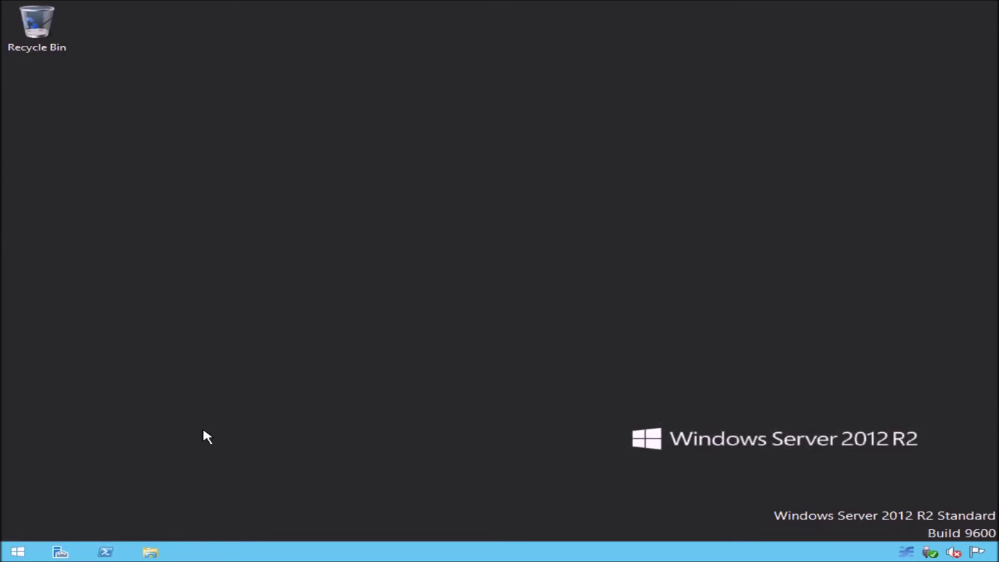
{"action": "left_click", "coordinate": [105, 551]}
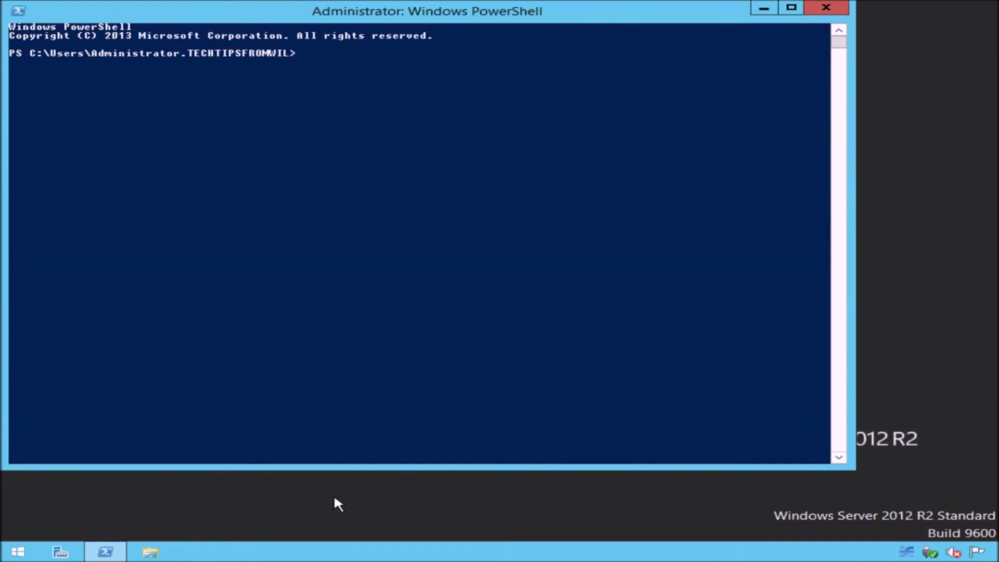
{"action": "type", "text": "Import-WDSBootImage"}
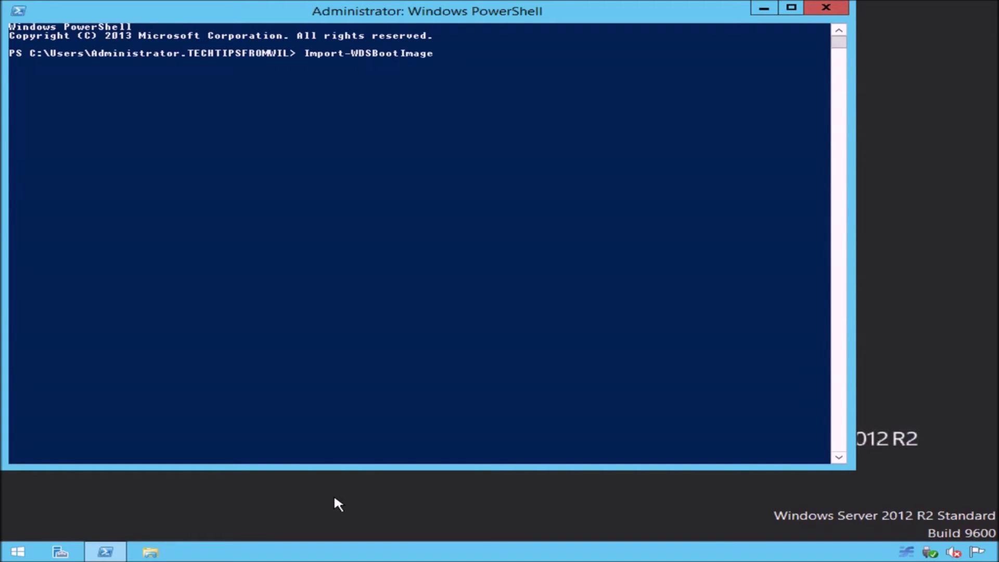
{"action": "type", "text": " -Path D:\\Sources\\Boot.wim -NewImag"}
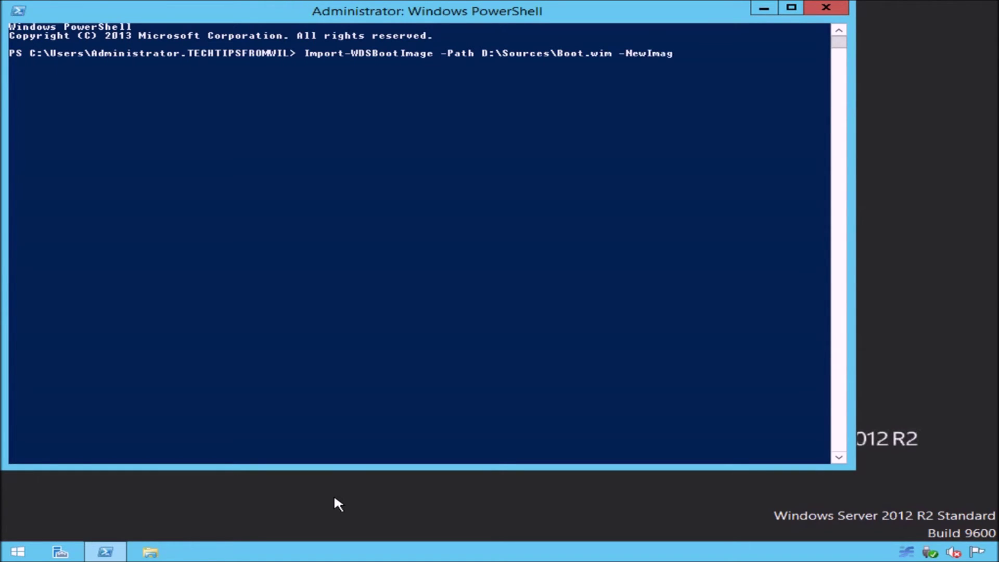
{"action": "type", "text": "eName \"Windows 8.1 Pro Setup (x64)"}
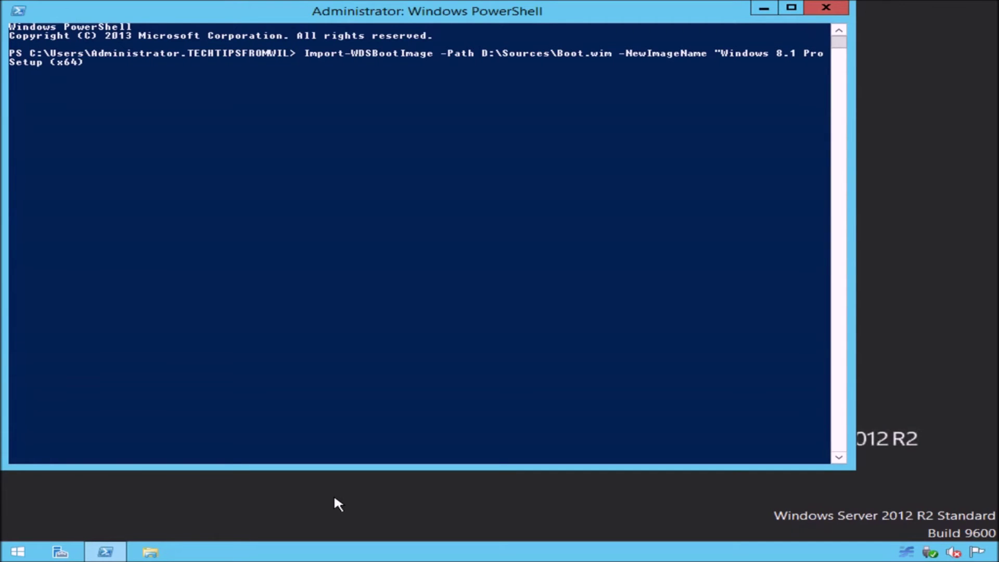
{"action": "type", "text": "\""}
{"action": "key", "text": "Return"}
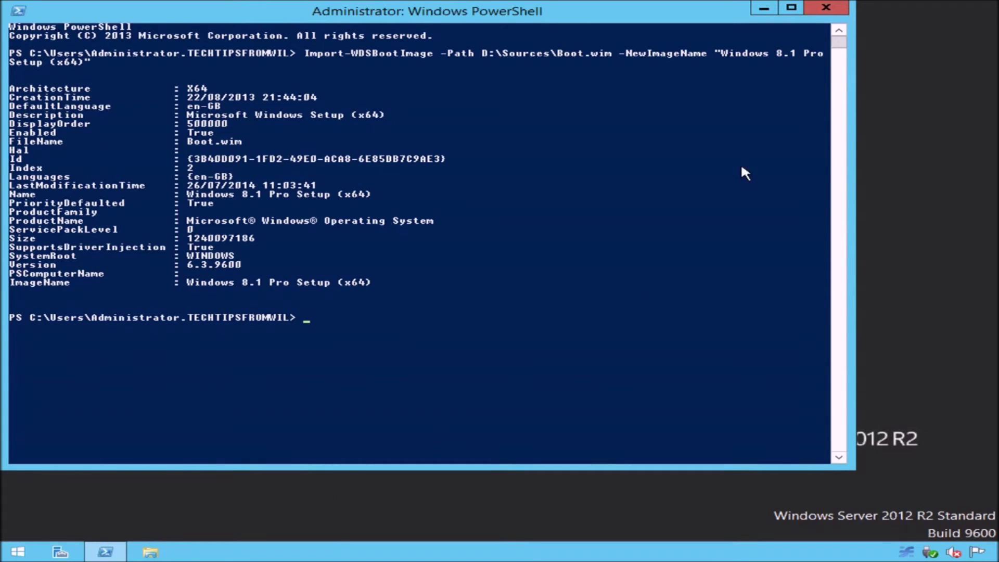
- Close PowerShell, reopen the Windows Deployment Services console from Server Manager and check the boot images of the WDS1 server
{"action": "left_click", "coordinate": [827, 7]}
{"action": "left_click", "coordinate": [60, 552]}
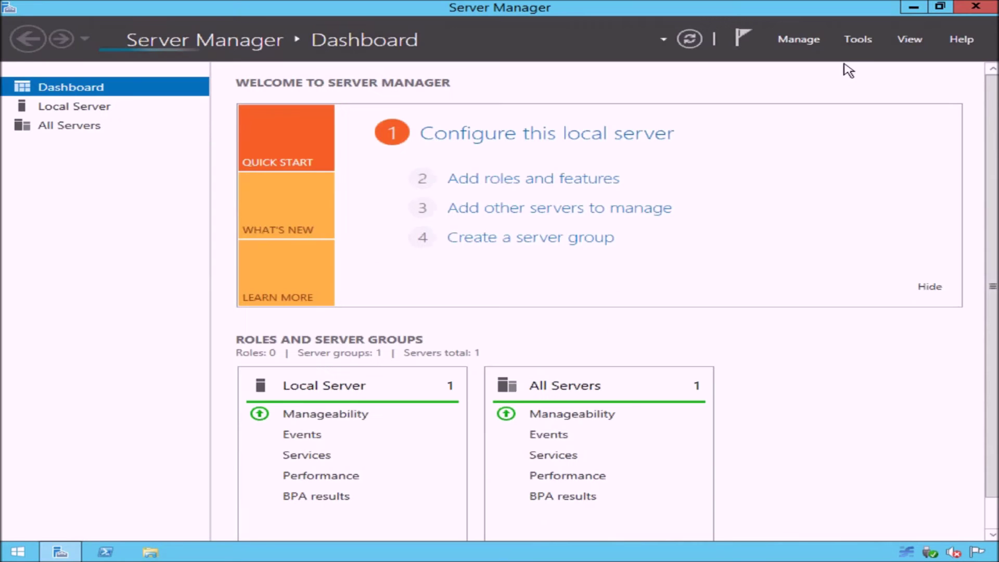
{"action": "left_click", "coordinate": [857, 39]}
{"action": "left_click", "coordinate": [811, 316]}
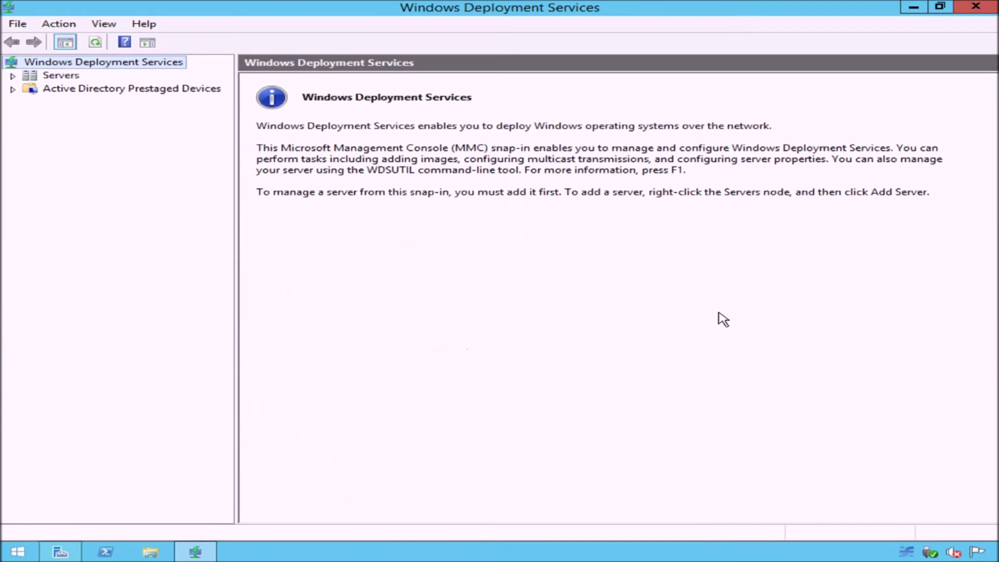
{"action": "left_click", "coordinate": [14, 76]}
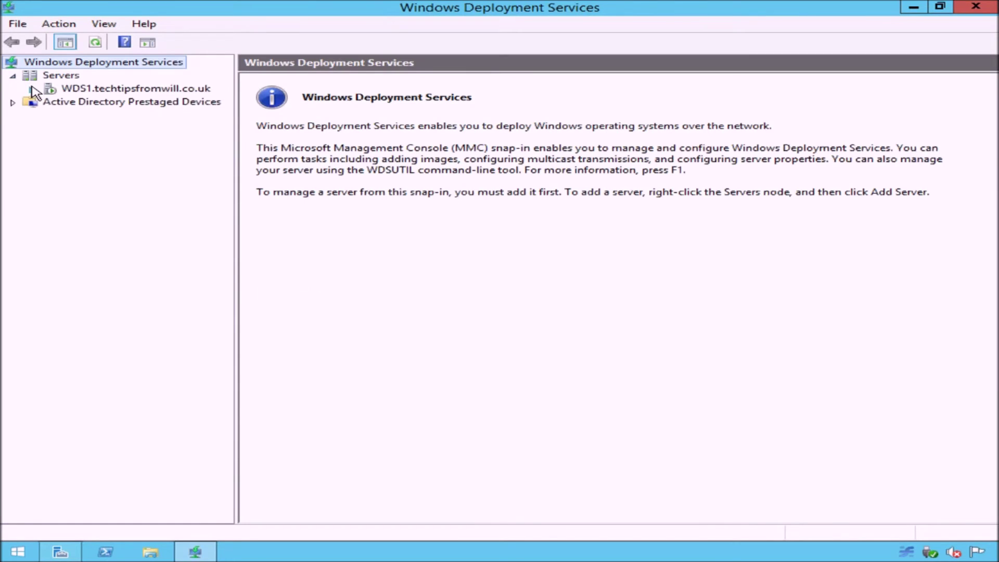
{"action": "left_click", "coordinate": [32, 89]}
{"action": "left_click", "coordinate": [98, 116]}
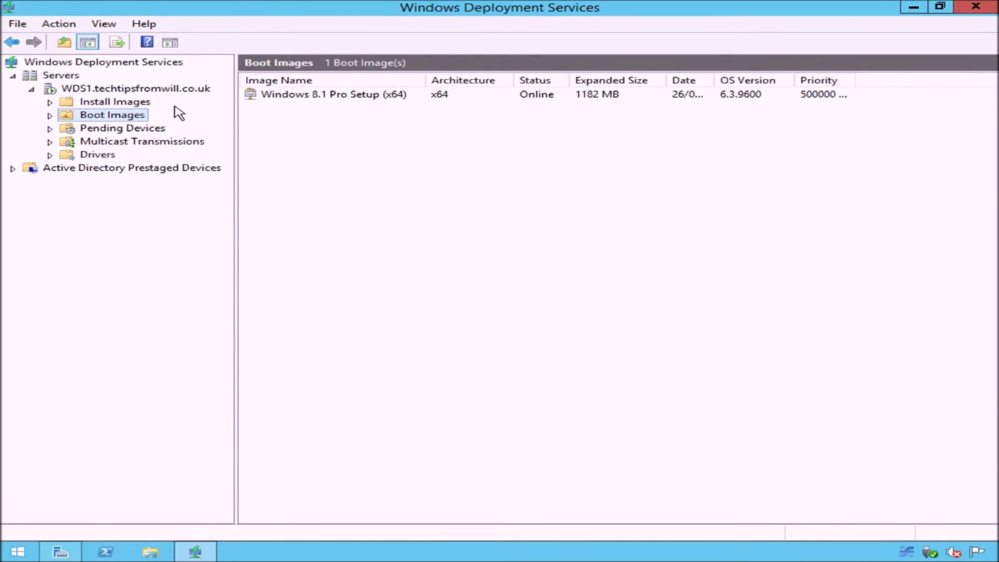
{"action": "left_click", "coordinate": [274, 95]}
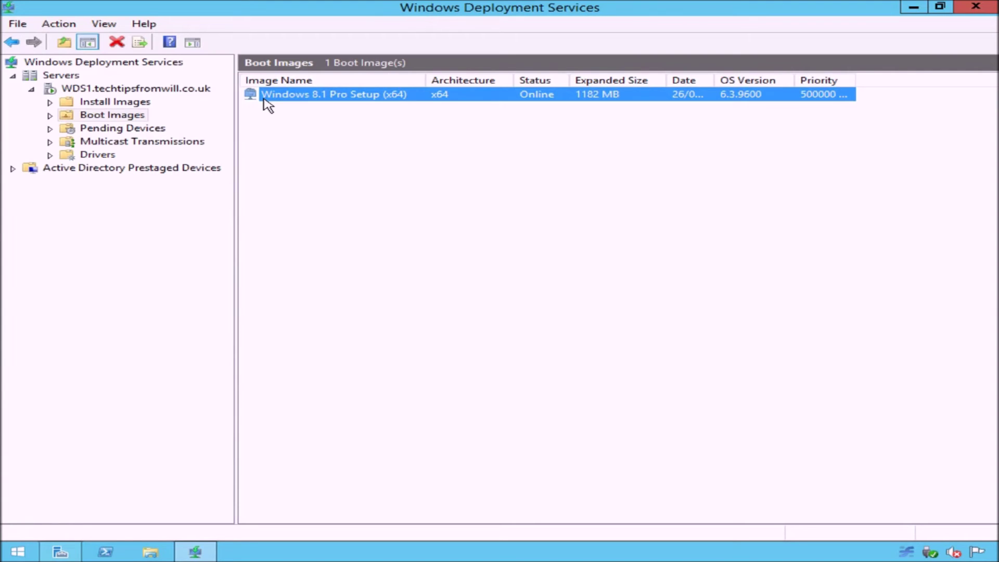
- Start adding an install image to the WDS1 server in a new image group named "Windows 8.1 Images (x64)"
{"action": "left_click", "coordinate": [136, 106]}
{"action": "right_click", "coordinate": [137, 109]}
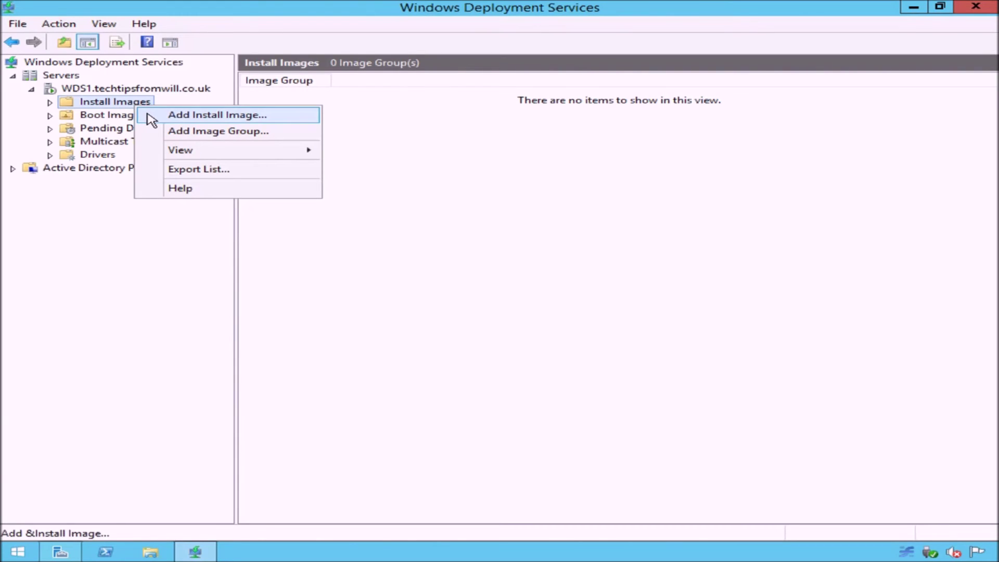
{"action": "left_click", "coordinate": [152, 119]}
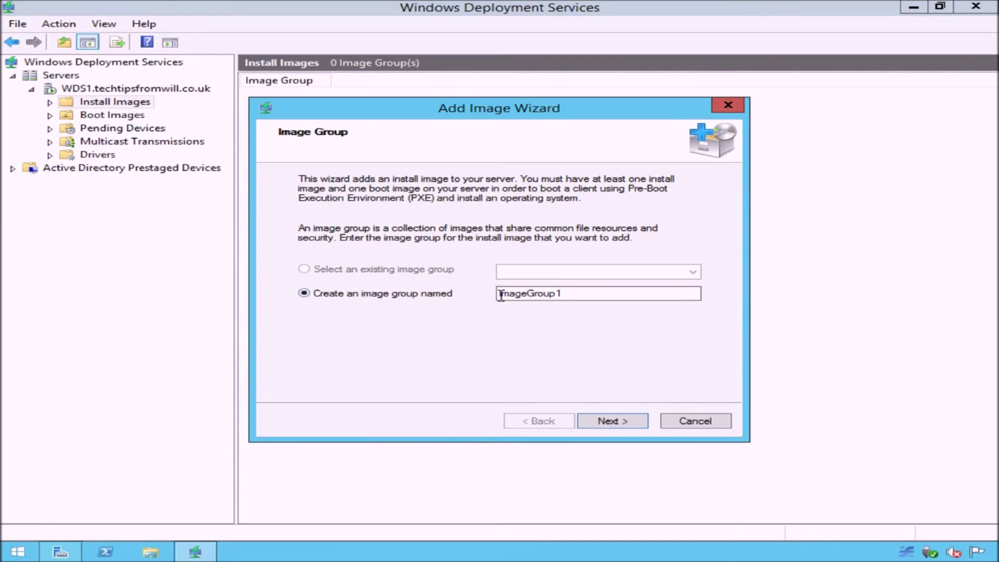
{"action": "left_click_drag", "start_coordinate": [575, 295], "coordinate": [473, 295]}
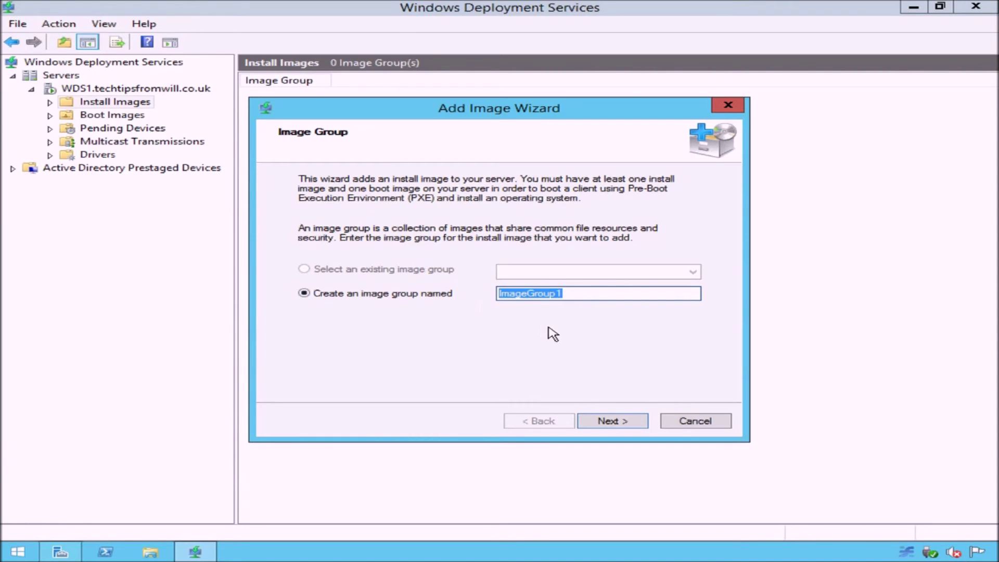
{"action": "key", "text": "BackSpace"}
{"action": "type", "text": "Windows 8.1 Images (x64)"}
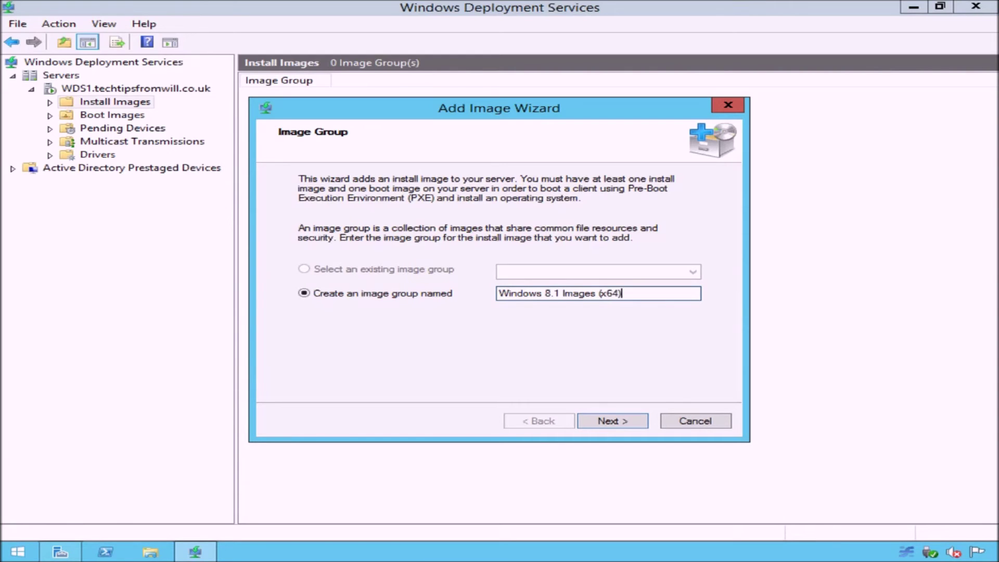
{"action": "left_click", "coordinate": [626, 428]}
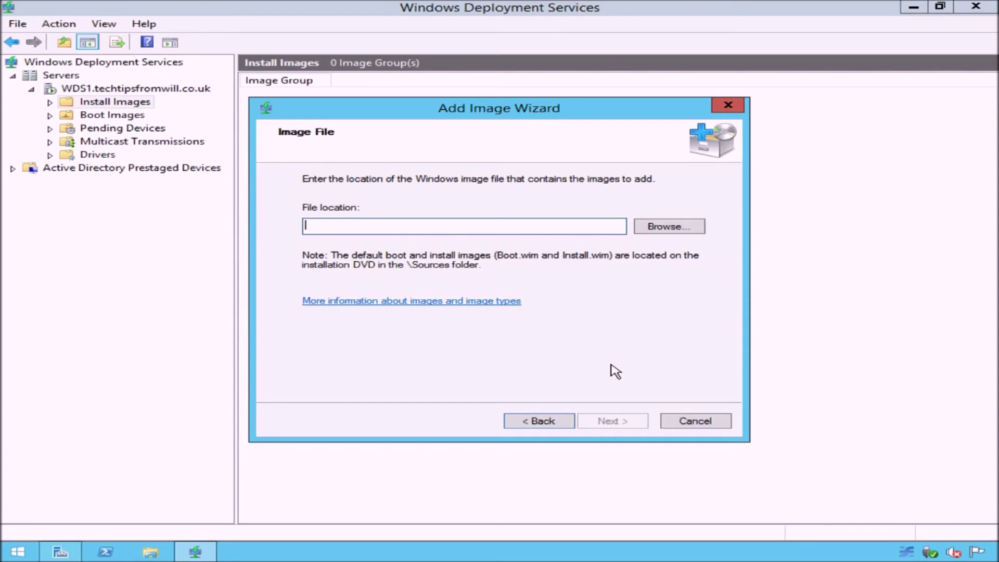
- Add the Windows 8.1 Pro and Windows 8.1 images from D:\Sources\Install.wim with their default names and finish the wizard
{"action": "type", "text": "D:\\So"}
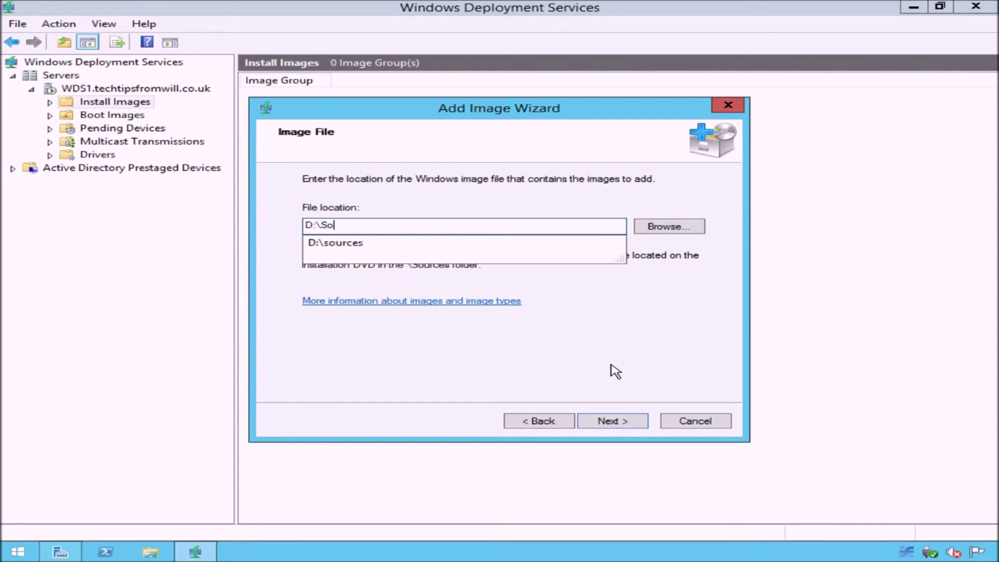
{"action": "type", "text": "urces\\I"}
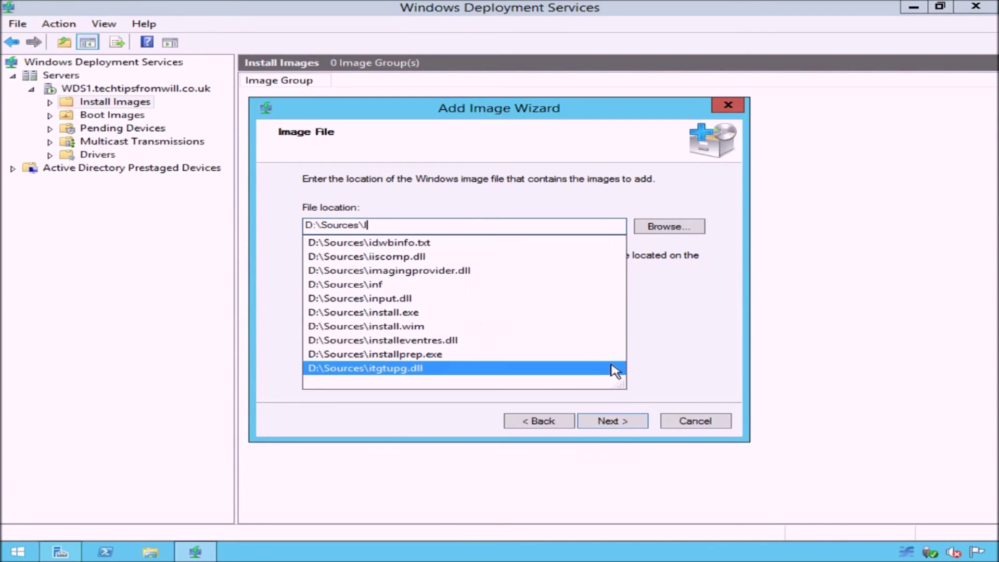
{"action": "type", "text": "nstall.wim"}
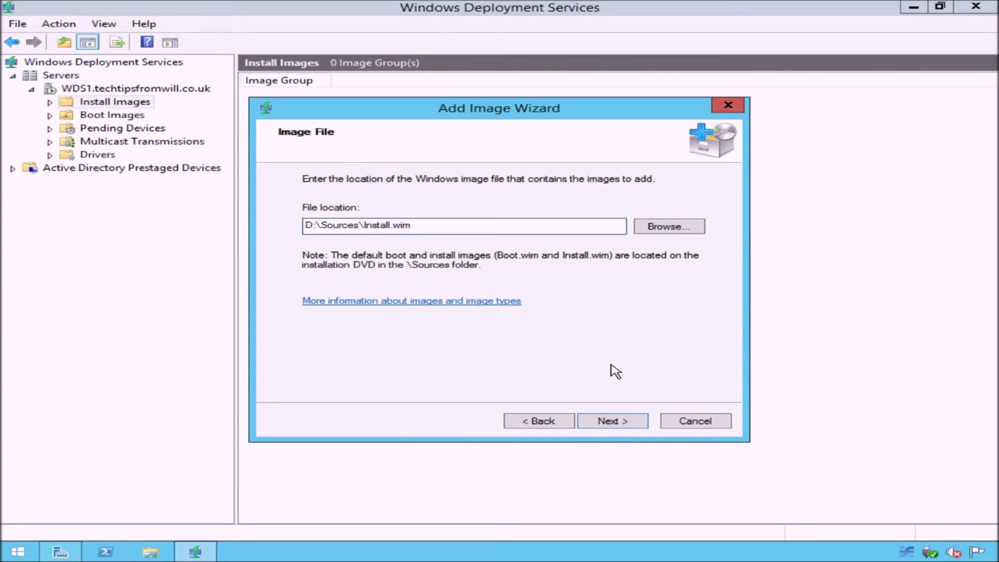
{"action": "left_click", "coordinate": [628, 422]}
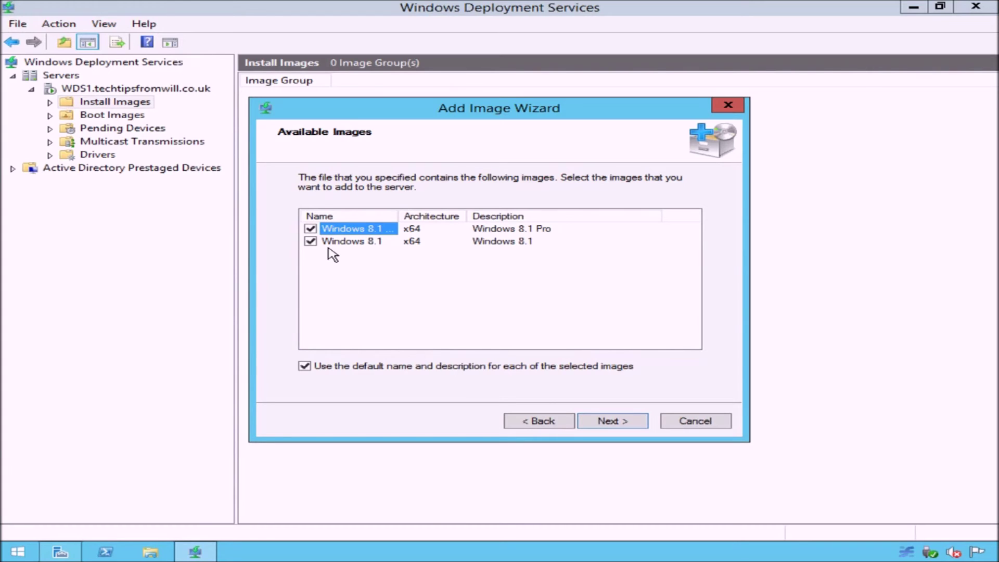
{"action": "left_click", "coordinate": [636, 422]}
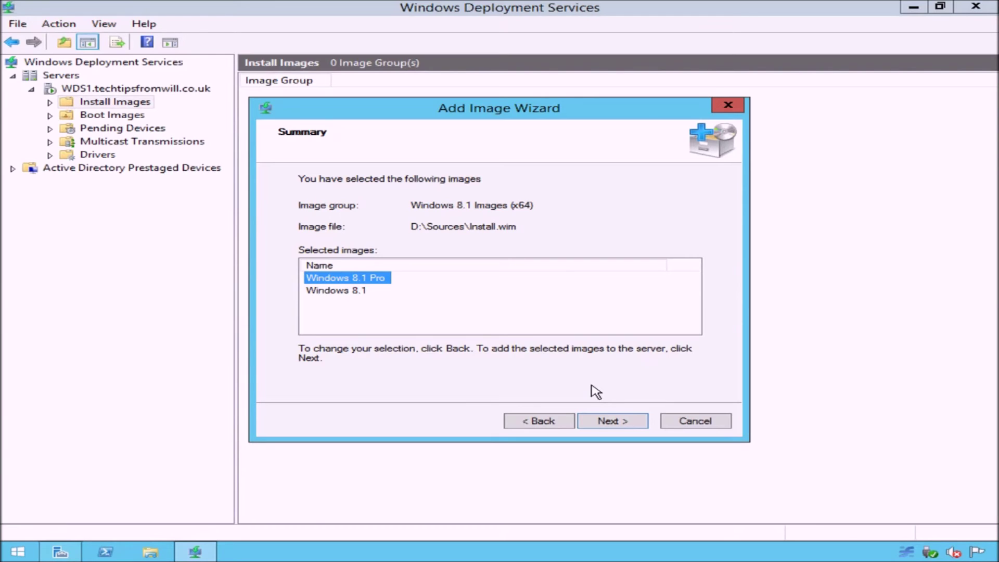
{"action": "left_click", "coordinate": [620, 416]}
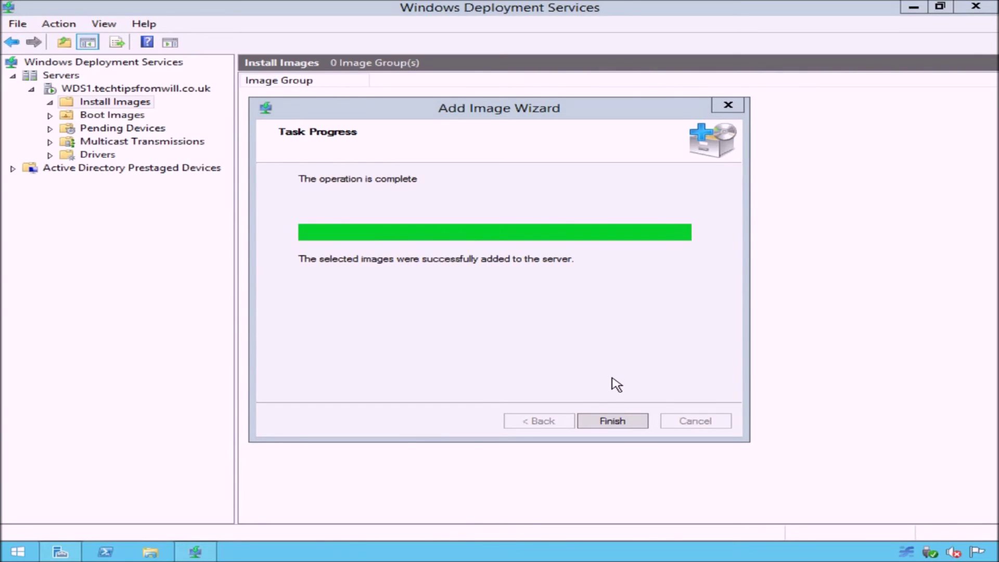
{"action": "left_click", "coordinate": [621, 421]}
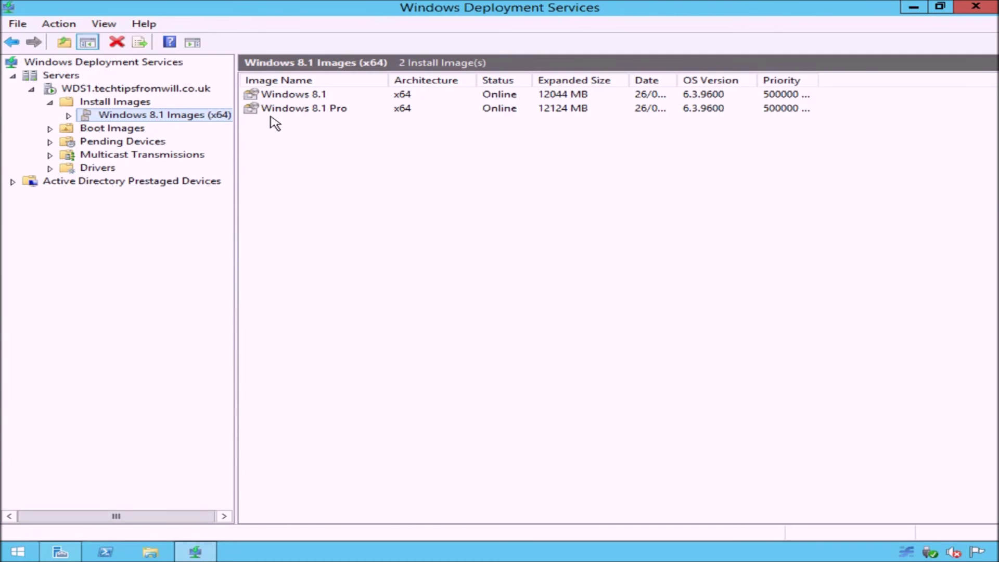
- Delete the Windows 8.1 Images (x64) image group and close the deployment console and Server Manager
{"action": "right_click", "coordinate": [208, 119]}
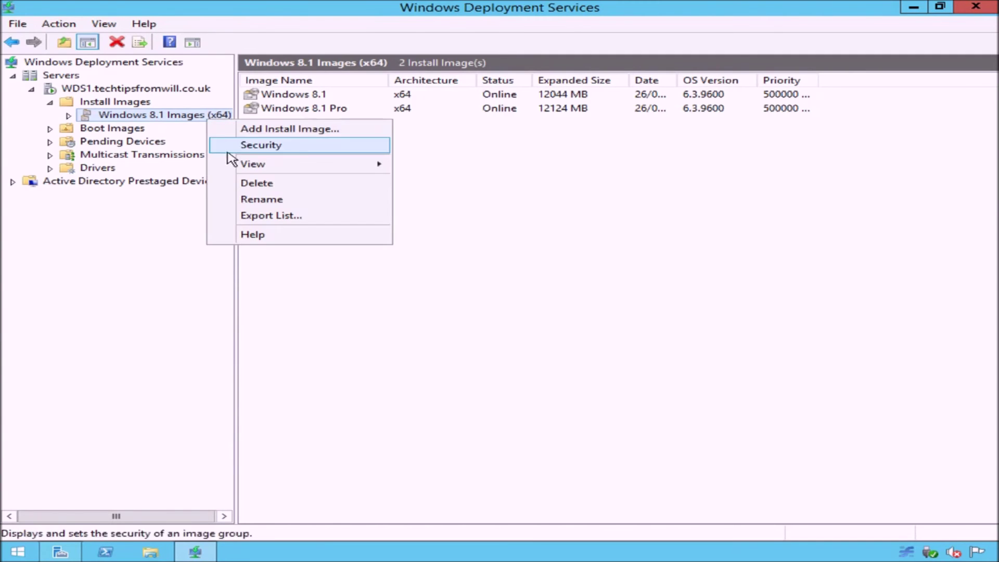
{"action": "left_click", "coordinate": [225, 185]}
{"action": "left_click", "coordinate": [558, 313]}
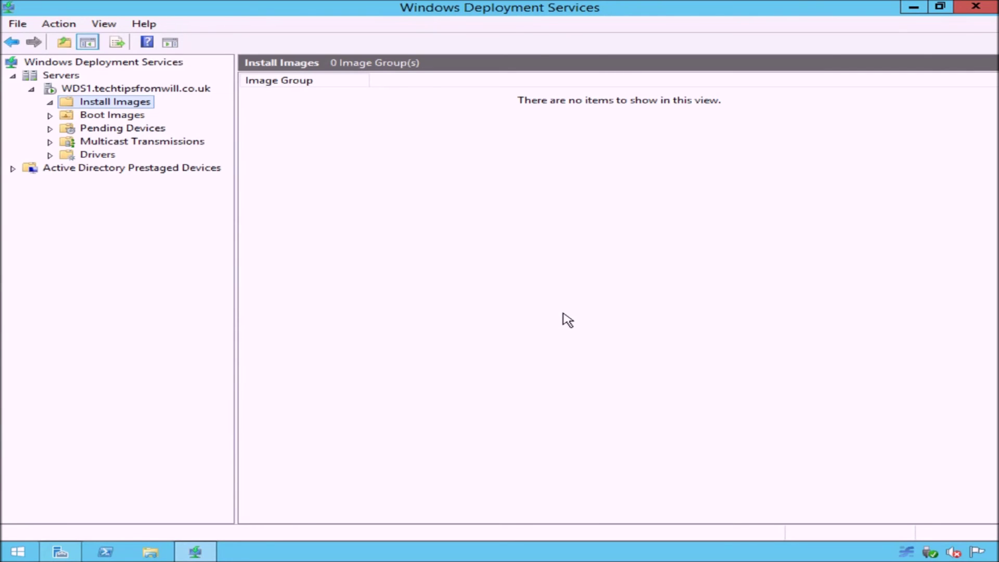
{"action": "left_click", "coordinate": [976, 6]}
{"action": "left_click", "coordinate": [976, 6]}
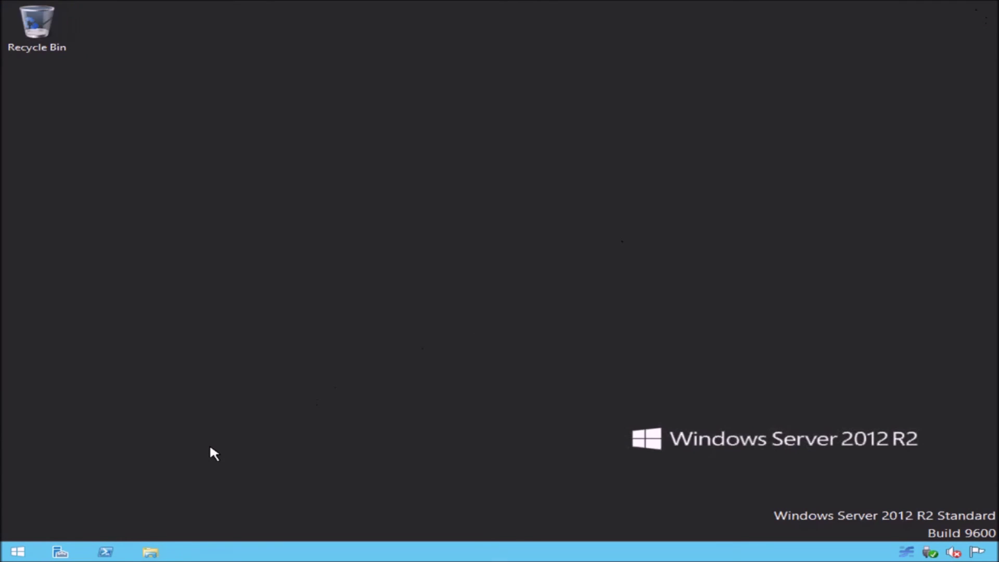
- Switch to Windows PowerShell and create a WDS install image group named "Windows 8.1 Images (x64)" with New-WDSInstallImageGroup
{"action": "left_click", "coordinate": [105, 552]}
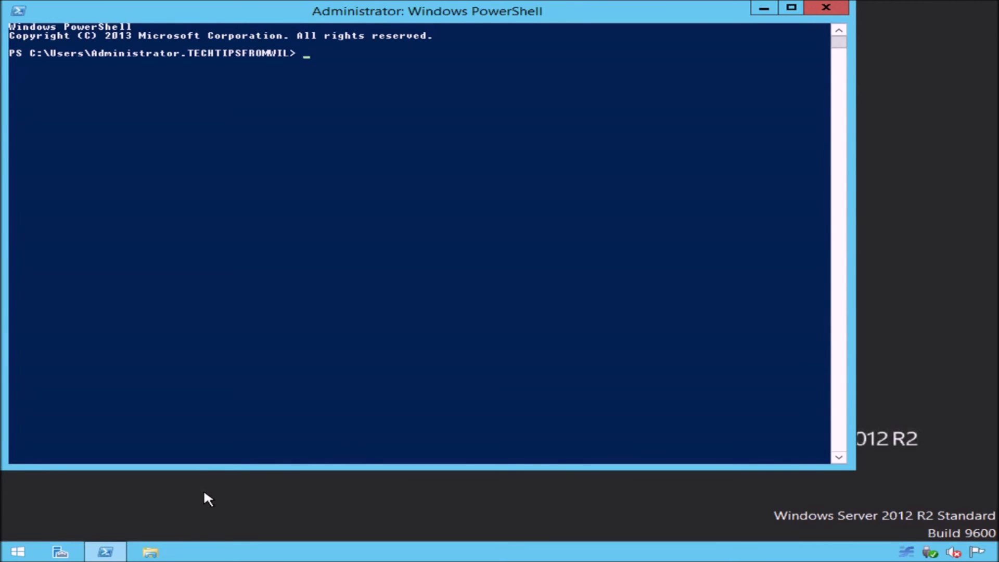
{"action": "type", "text": "New-WDSInstal"}
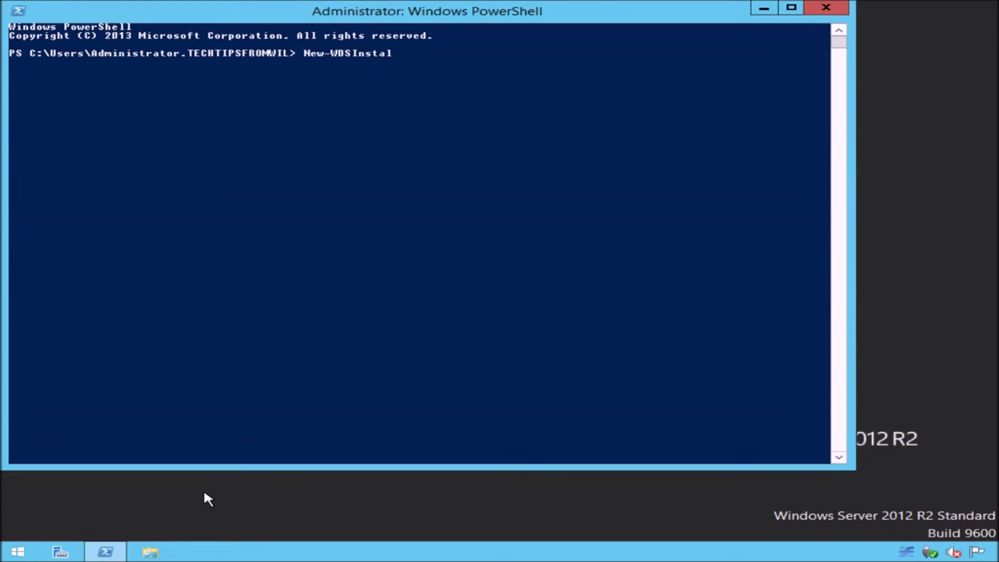
{"action": "type", "text": "lImageGroup -Name \"Wi"}
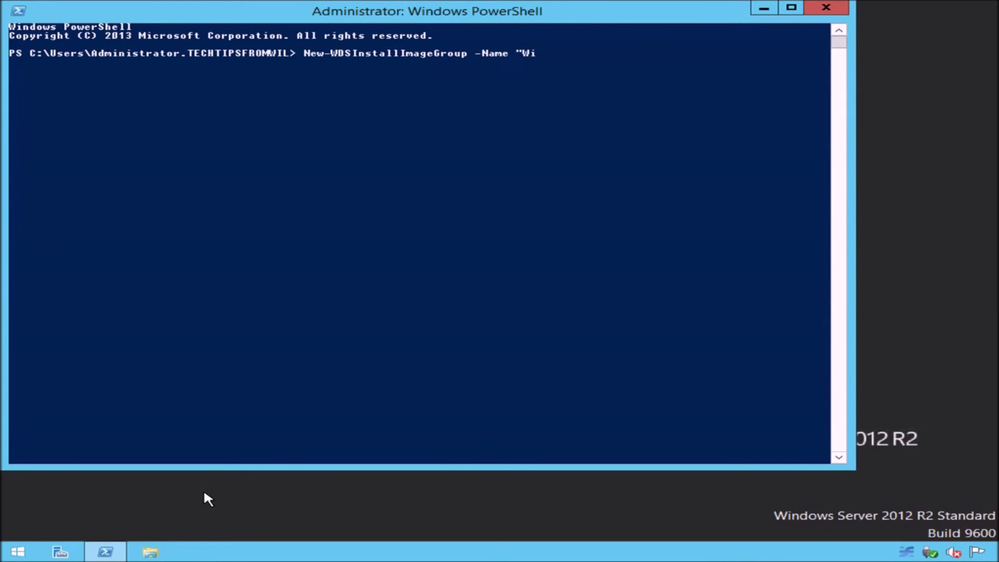
{"action": "type", "text": "ndows 8.1 Images (x64)\""}
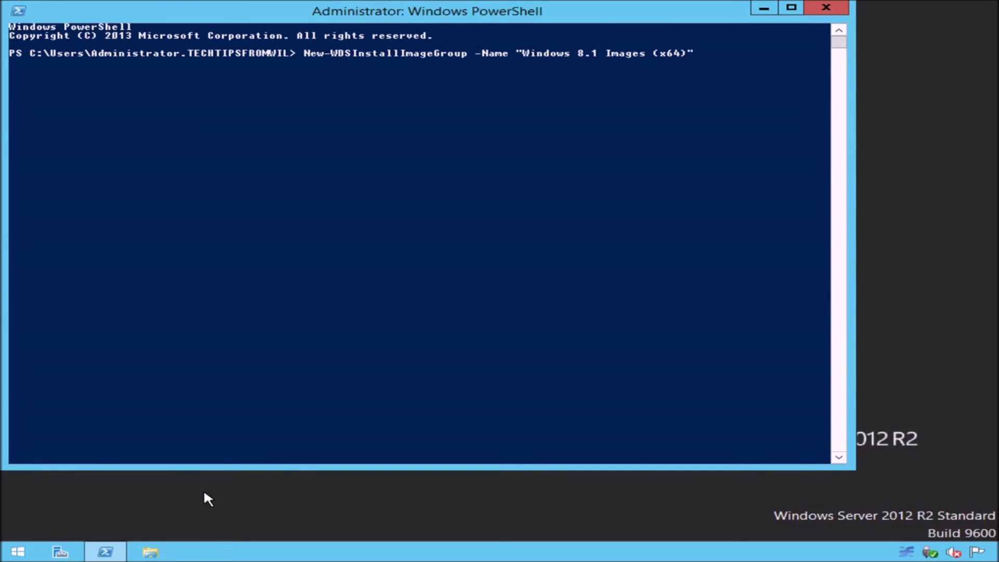
{"action": "key", "text": "Return"}
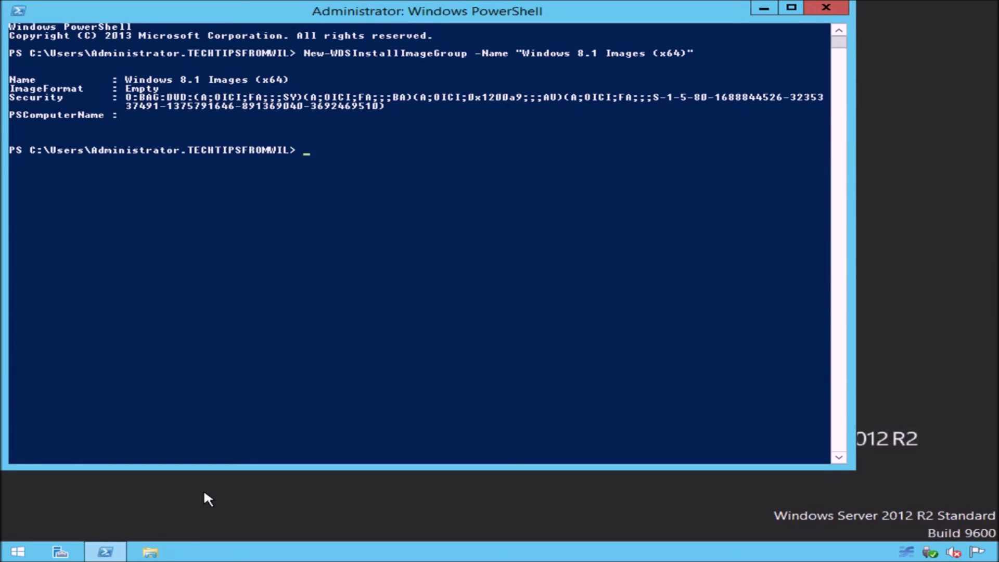
- List the Windows images contained in D:\Sources\Install.wim with Get-WindowsImage
{"action": "type", "text": "Get-WindowsImag"}
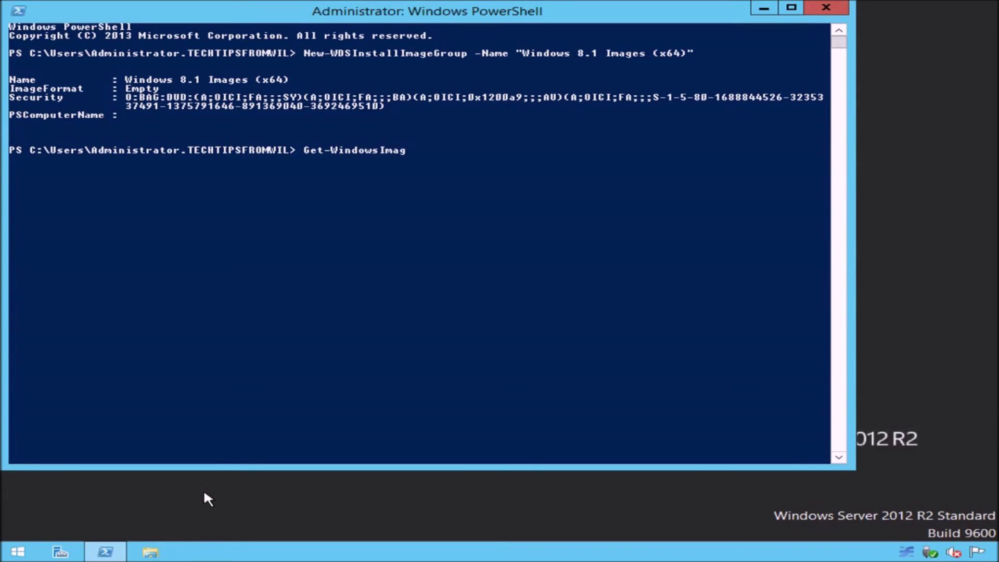
{"action": "type", "text": "e -ImagePath D:\\Sources\\In"}
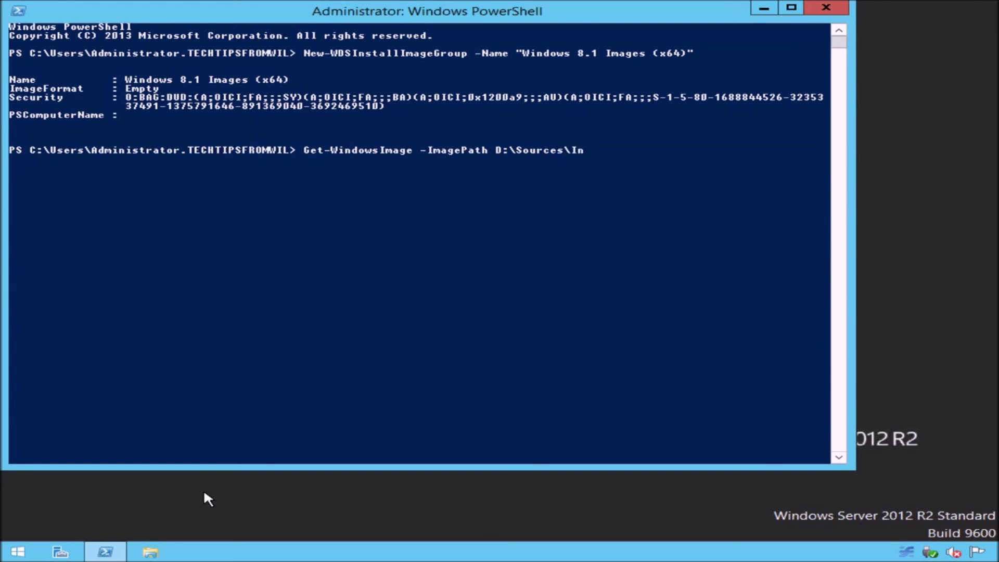
{"action": "type", "text": "stall.wim"}
{"action": "key", "text": "Return"}
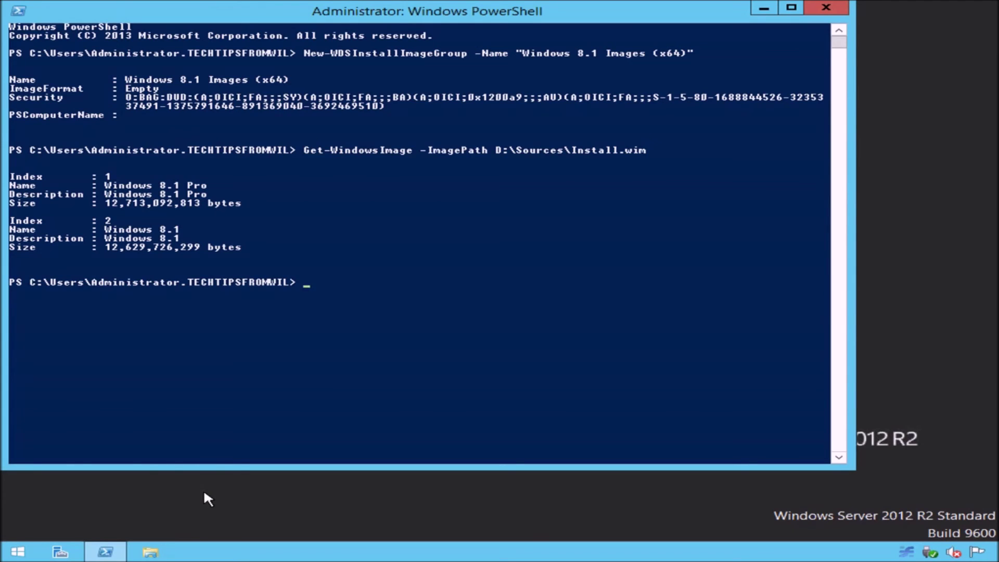
- Import the "Windows 8.1 Pro" image from D:\Sources\Install.wim into the "Windows 8.1 Images (x64)" group with Import-WDSInstallImage
{"action": "type", "text": "Import-WDSInstallImage -"}
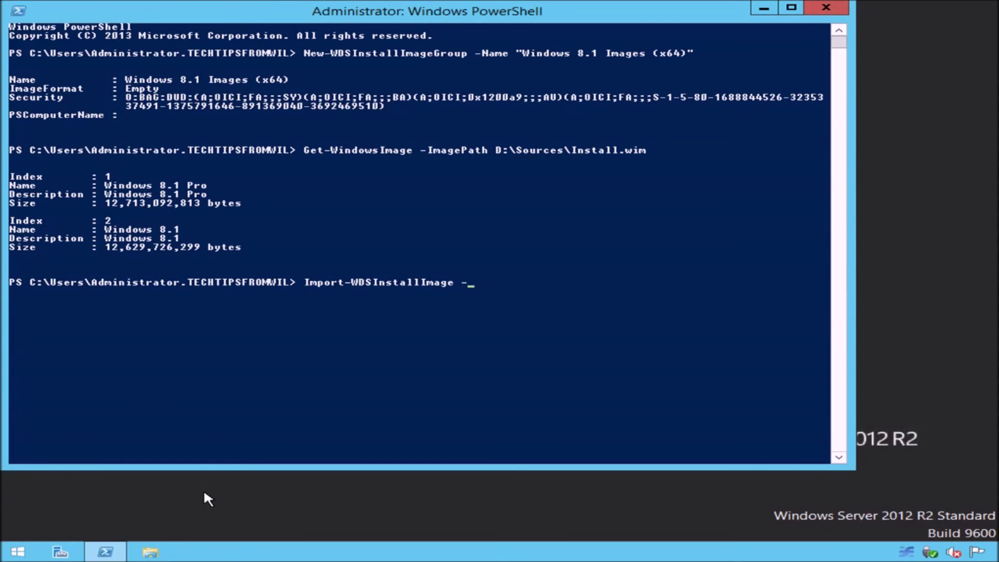
{"action": "type", "text": "Path D:\\Sources\\Install.wim"}
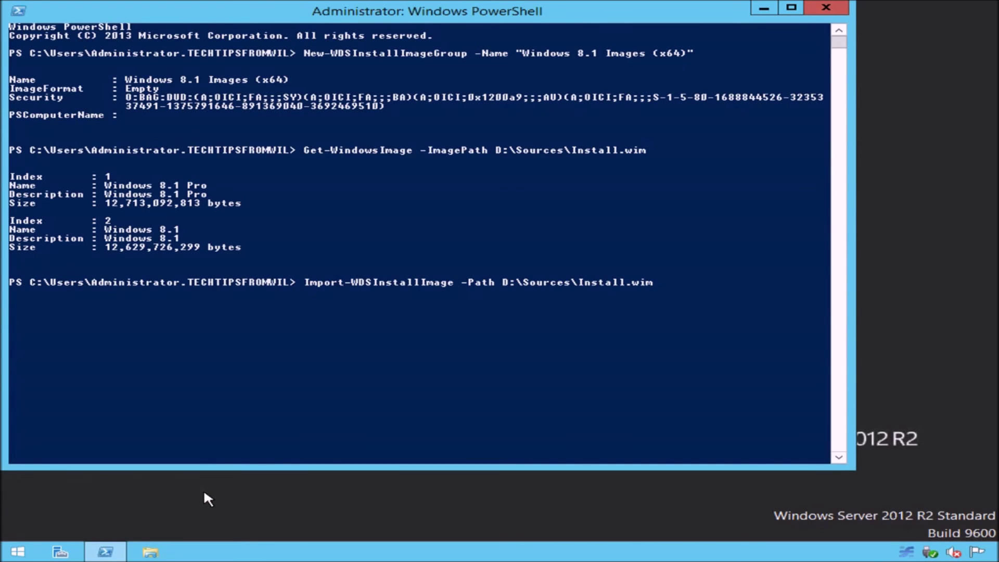
{"action": "type", "text": " -ImageGroup \"Windows "}
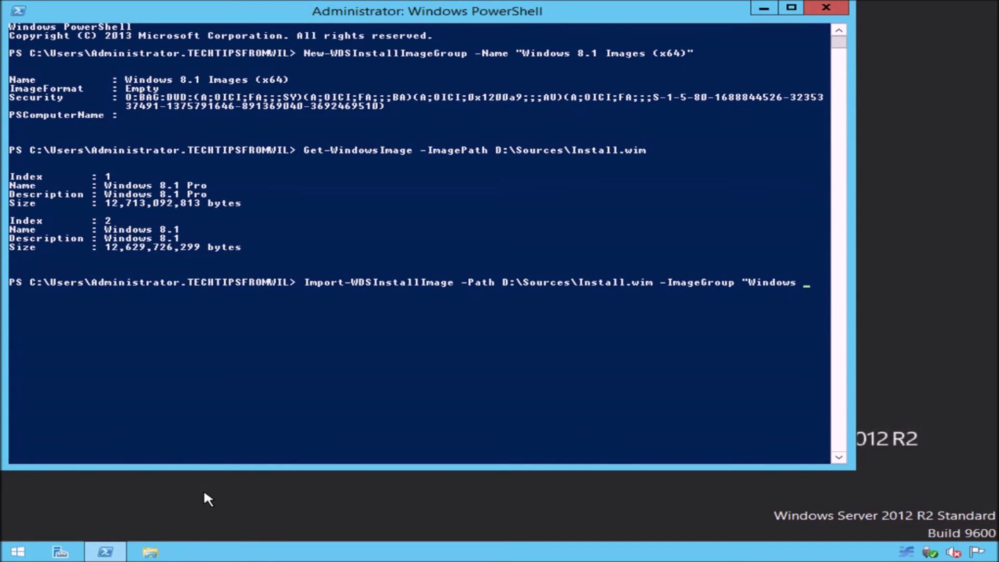
{"action": "type", "text": "8.1 Images (x64)"}
{"action": "type", "text": "\" -ImageName"}
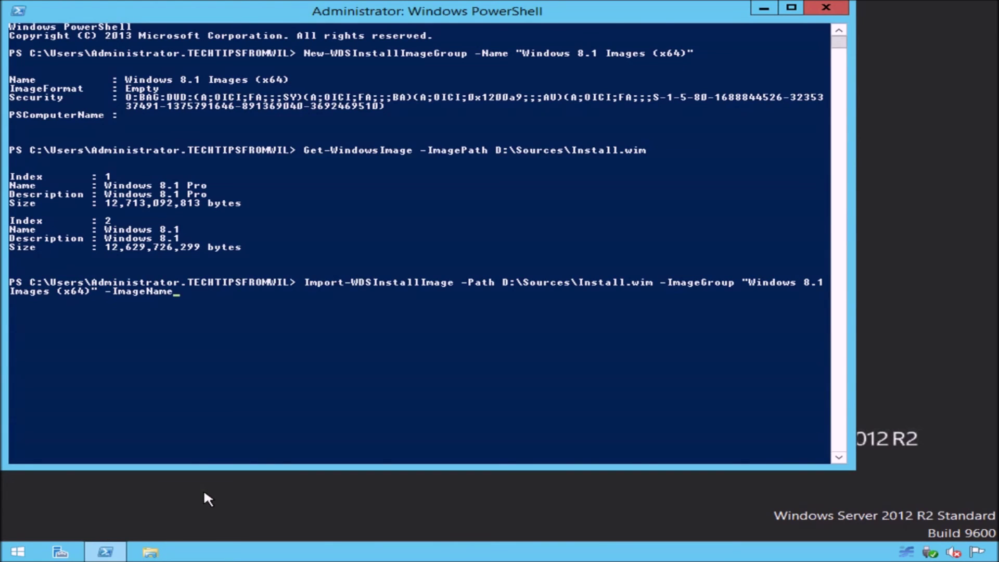
{"action": "type", "text": " \"Windows 8.1 Pro\""}
{"action": "key", "text": "Return"}
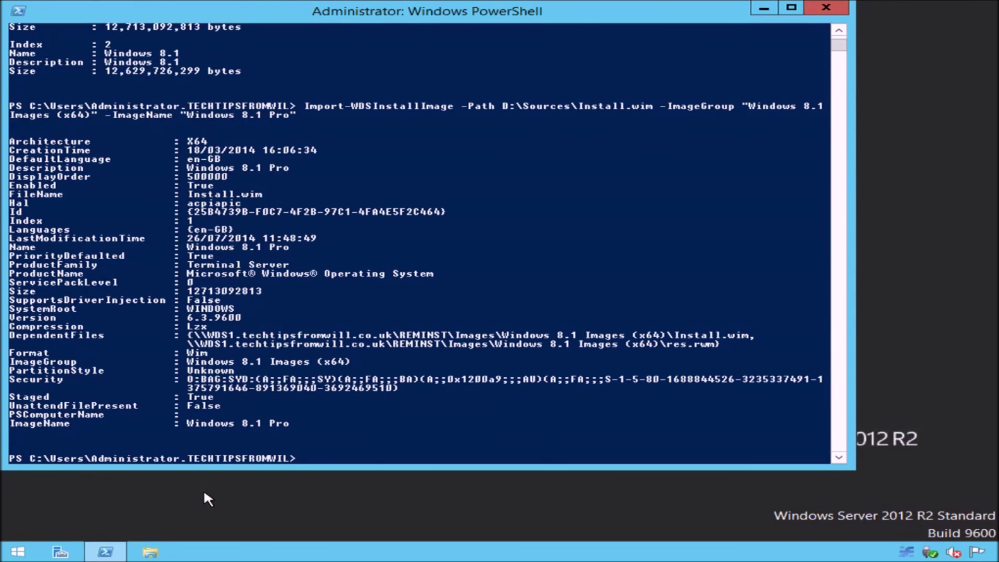
- Rerun the Import-WDSInstallImage command with the image name changed to "Windows 8.1"
{"action": "key", "text": "Up"}
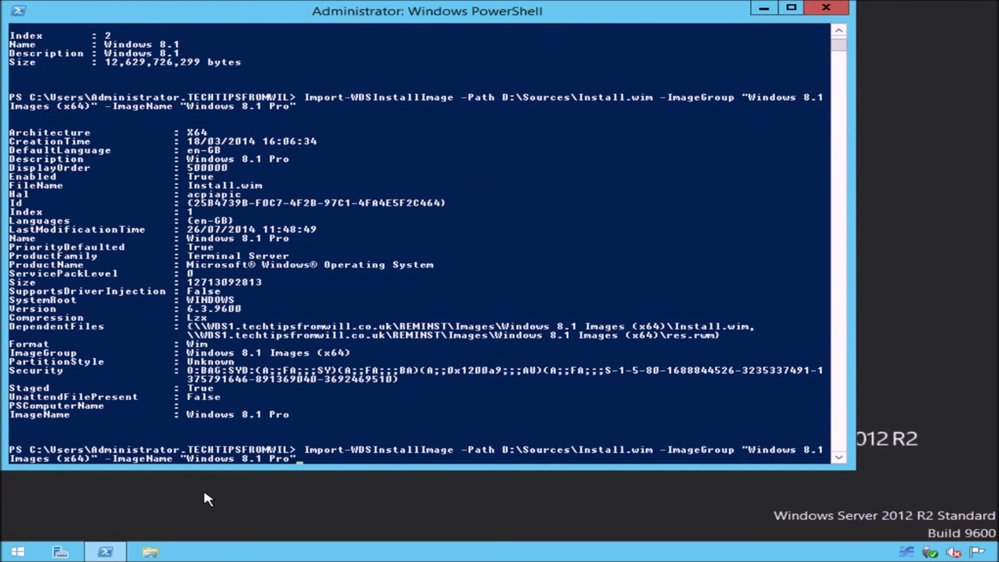
{"action": "key", "text": "Left"}
{"action": "key", "text": "BackSpace"}
{"action": "key", "text": "BackSpace"}
{"action": "key", "text": "BackSpace"}
{"action": "key", "text": "BackSpace"}
{"action": "key", "text": "Return"}
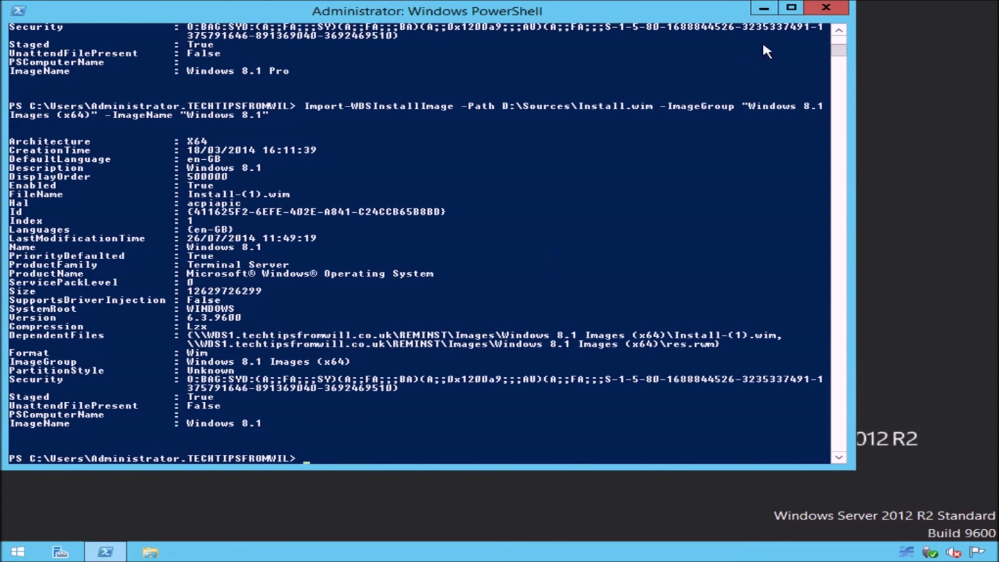
- Close PowerShell and open the Windows Deployment Services console from Server Manager
{"action": "left_click", "coordinate": [826, 7]}
{"action": "left_click", "coordinate": [65, 548]}
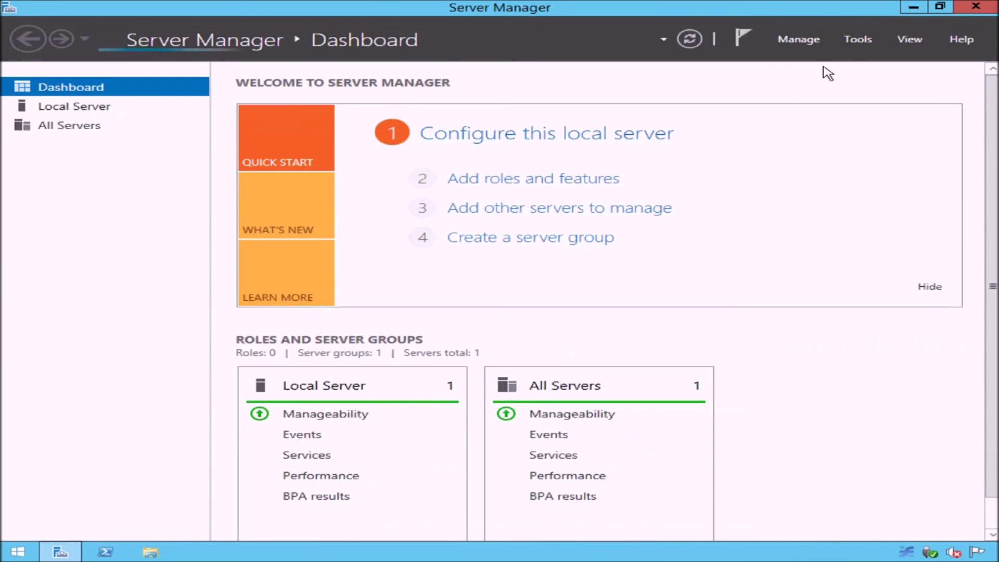
{"action": "left_click", "coordinate": [854, 39]}
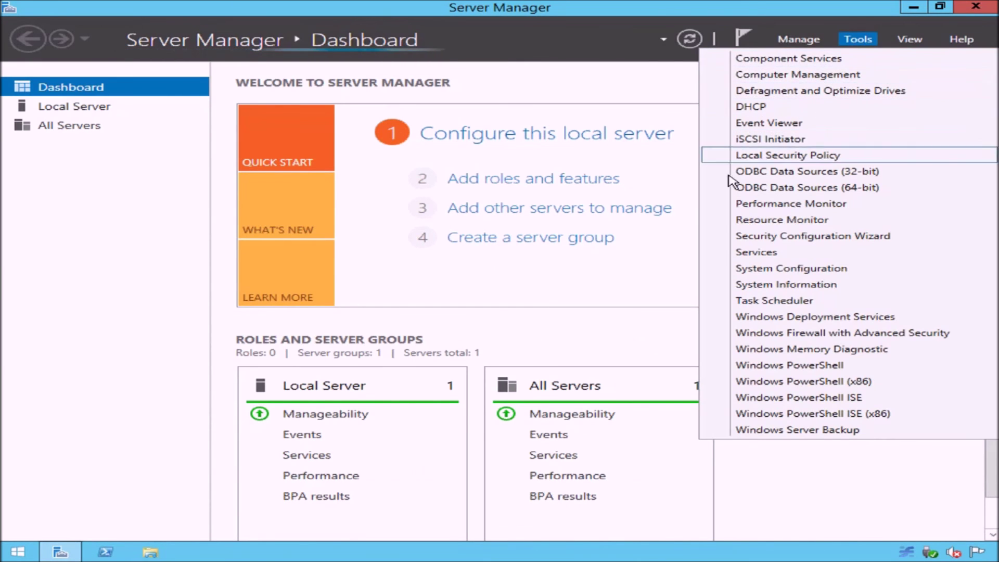
{"action": "left_click", "coordinate": [725, 327]}
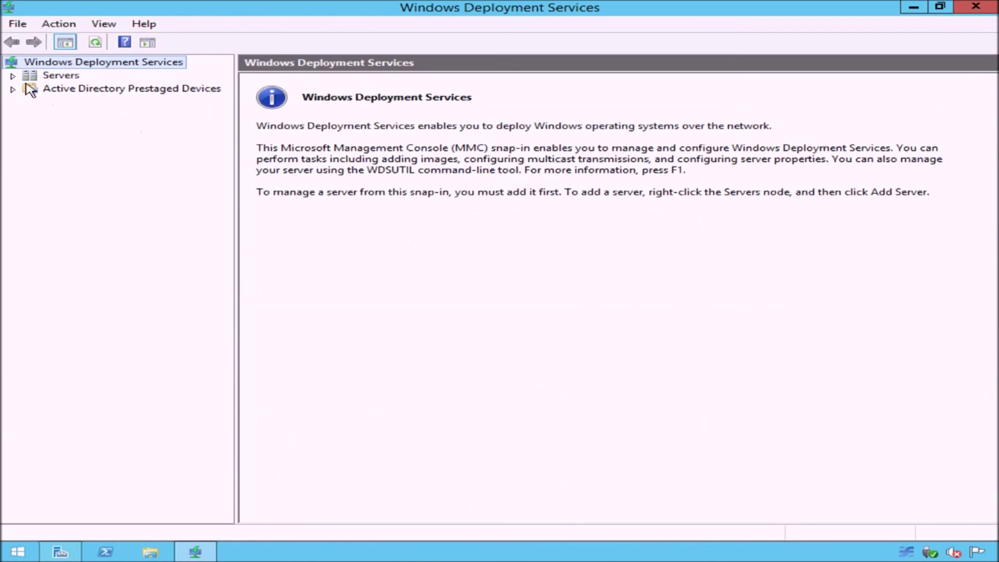
- Display the install images in the Windows 8.1 Images (x64) group of the WDS1 server
{"action": "left_click", "coordinate": [12, 76]}
{"action": "left_click", "coordinate": [32, 90]}
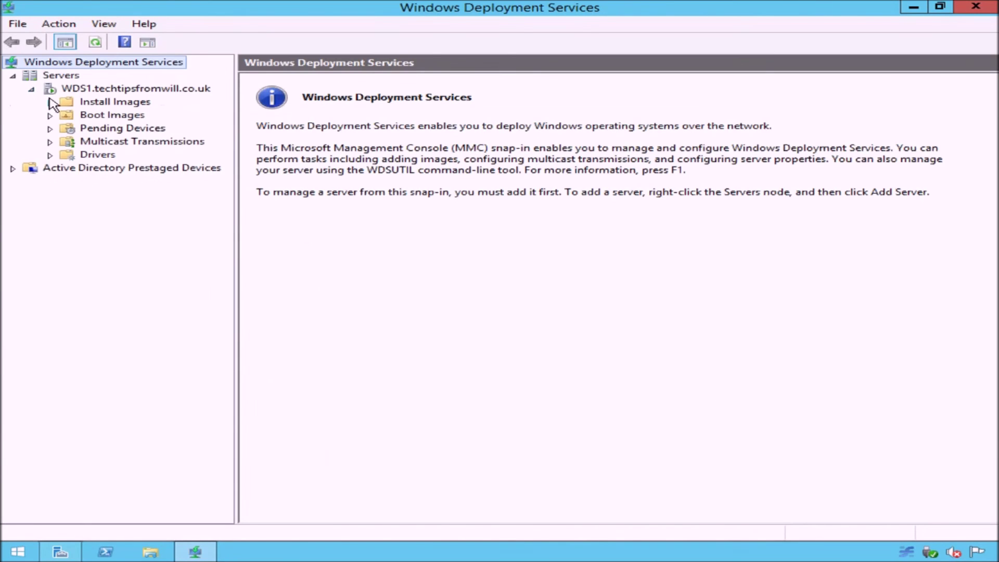
{"action": "left_click", "coordinate": [96, 103]}
{"action": "left_click", "coordinate": [51, 102]}
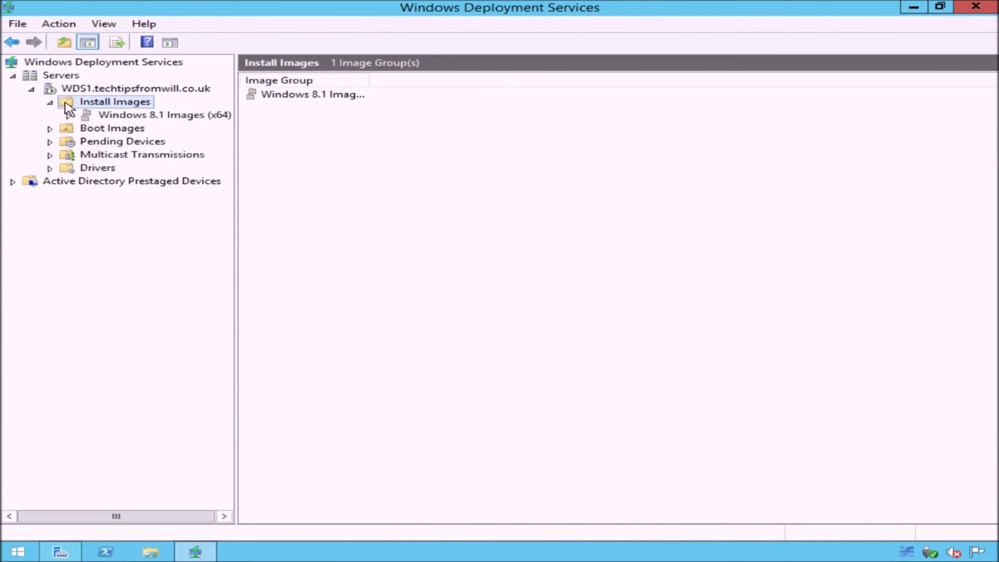
{"action": "left_click", "coordinate": [146, 118]}
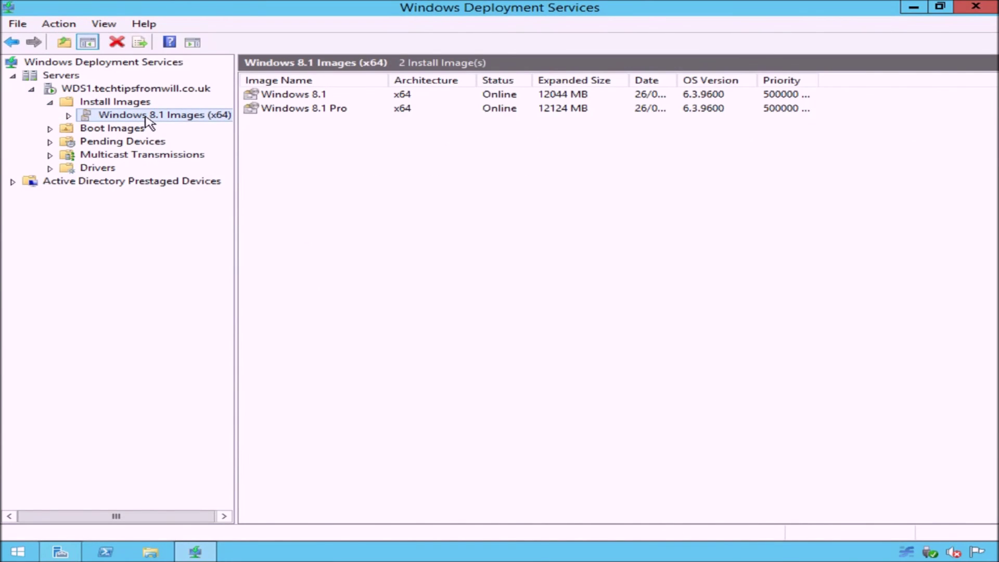